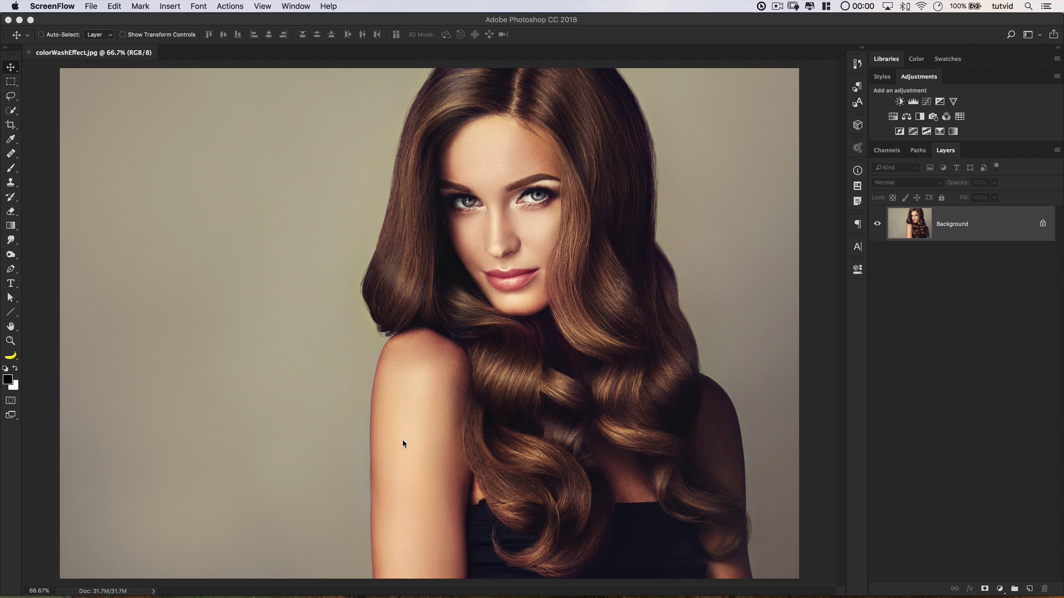
Enter hex 0076ec in the Color Picker to make the foreground a bright blue.
left_click(7, 379)
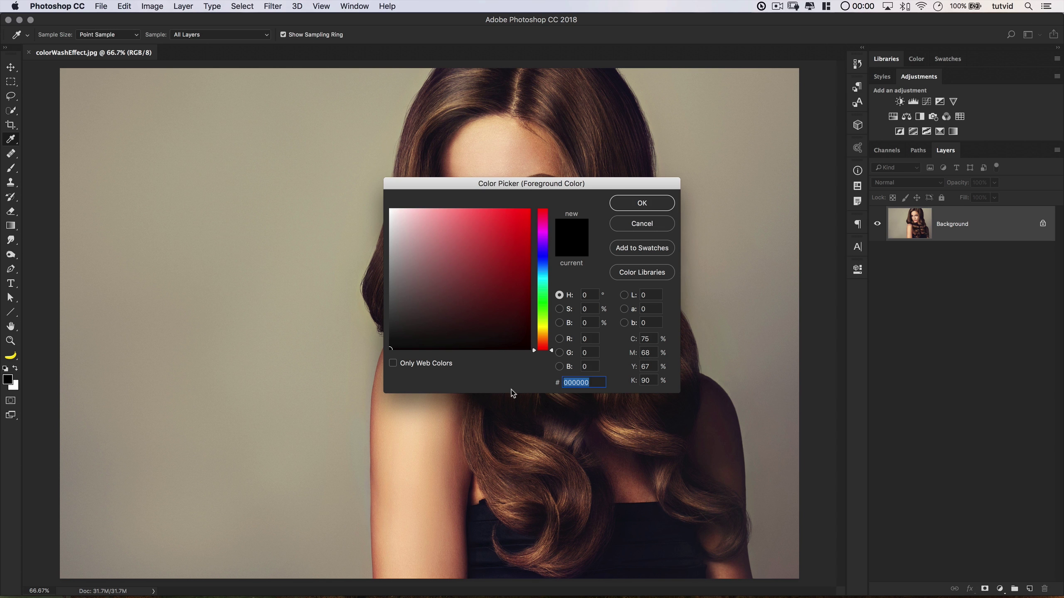
type("0076ec")
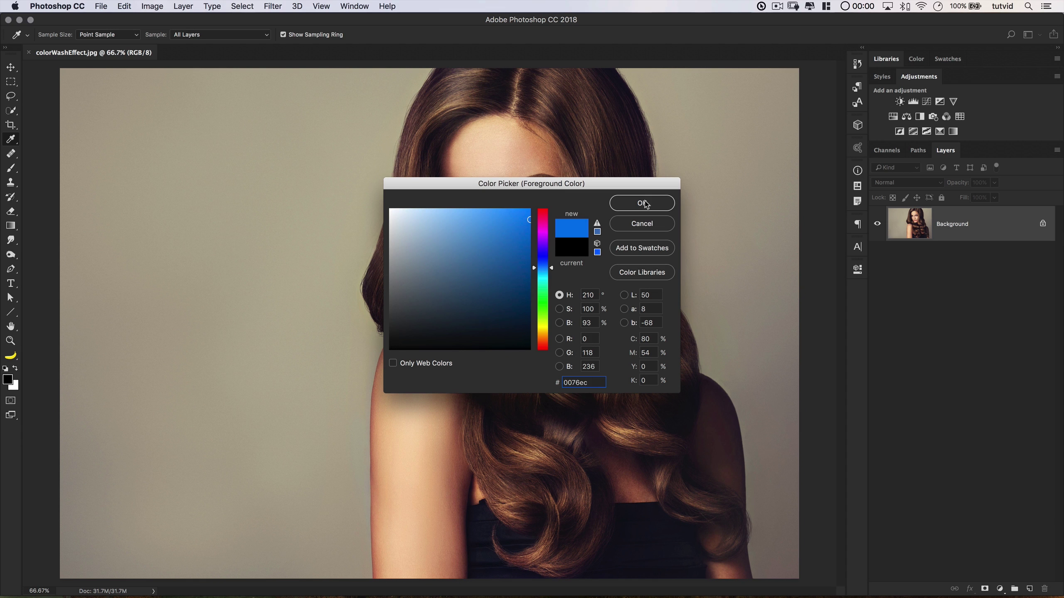
left_click(653, 207)
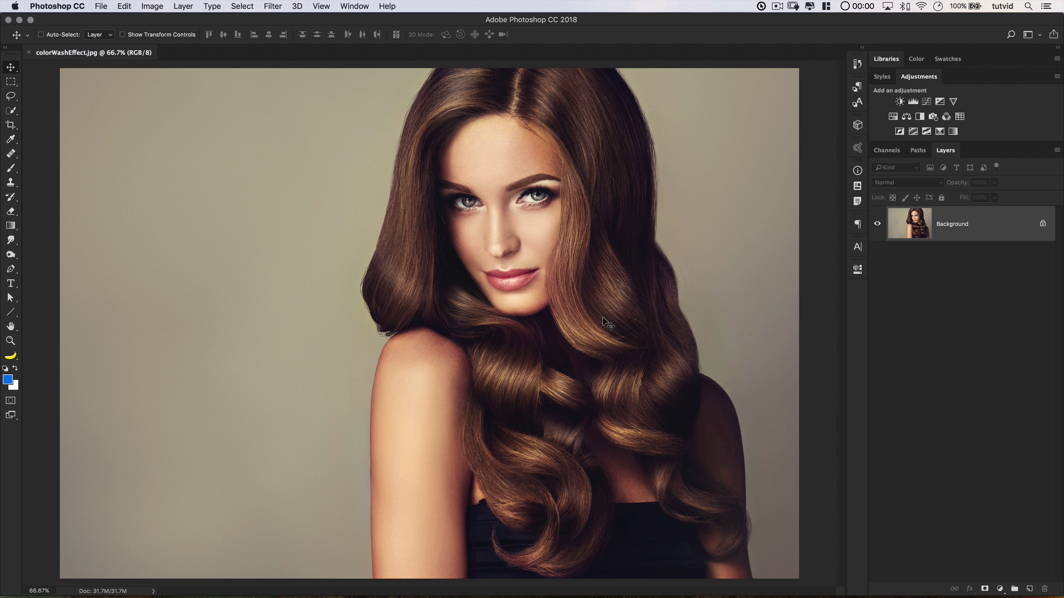
Create a new Gradient fill layer named Gradient Fill 1.
left_click(179, 6)
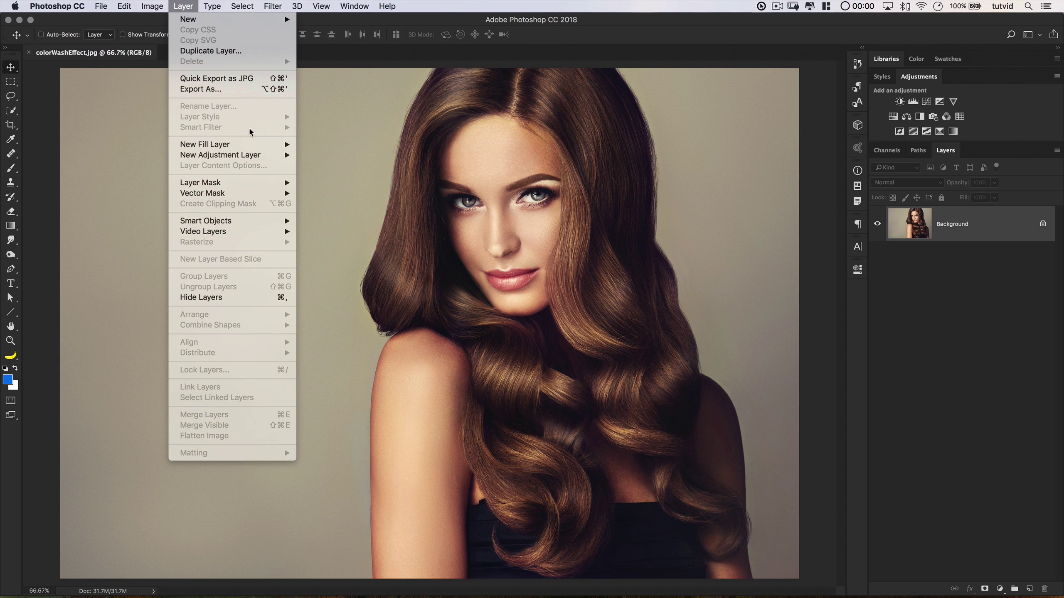
mouse_move(215, 146)
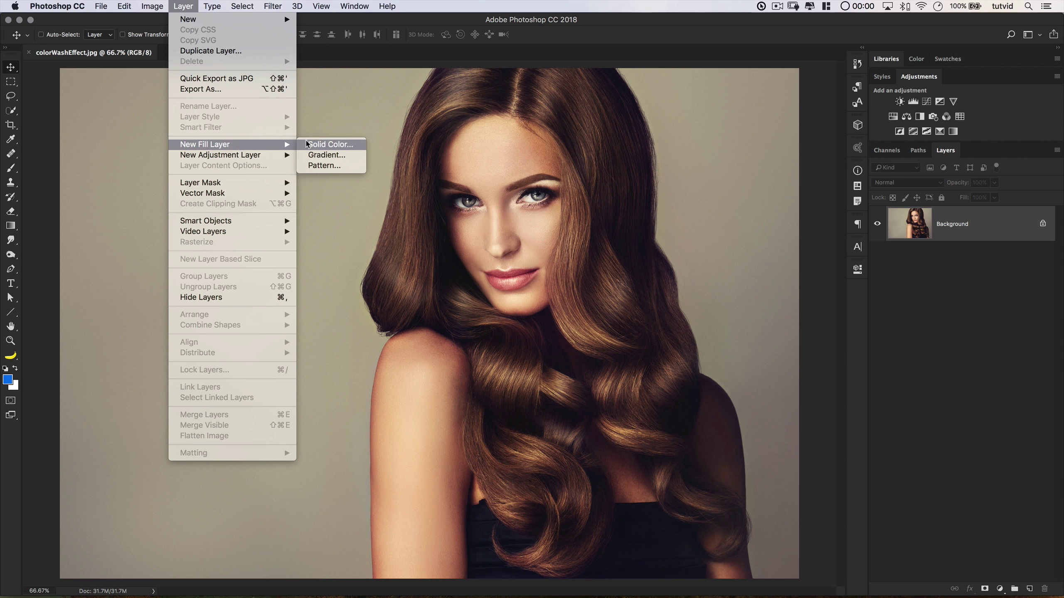
left_click(326, 156)
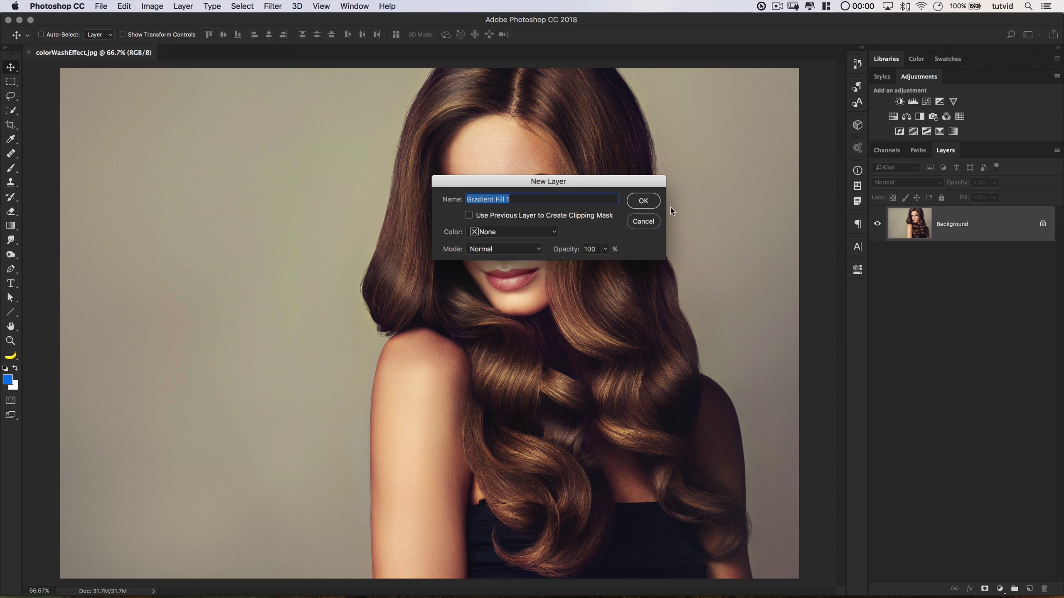
left_click(645, 202)
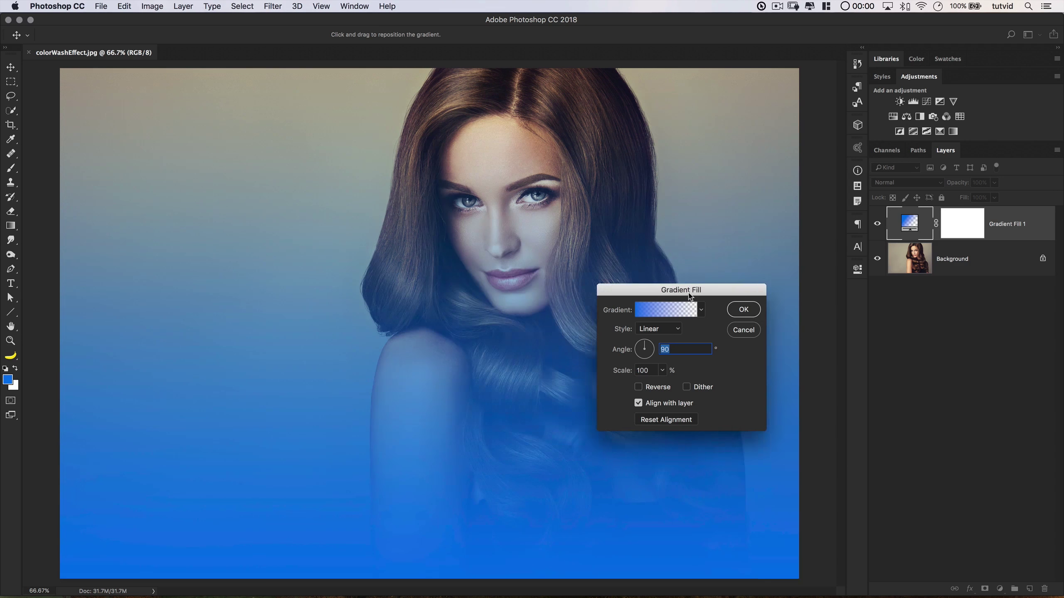
left_click_drag(692, 290, 721, 280)
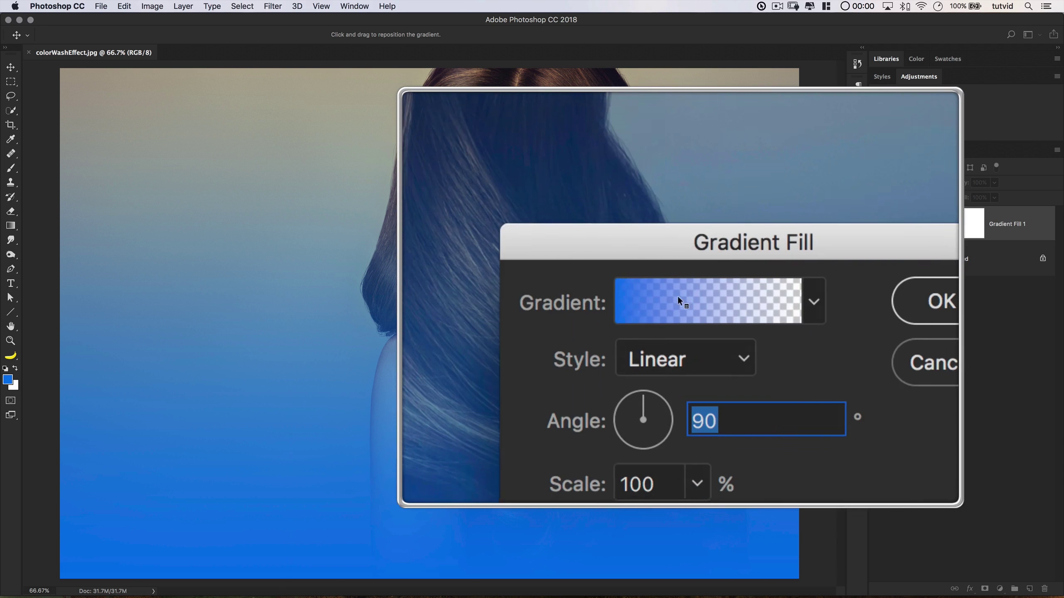
Apply the Foreground to Transparent preset at 0° angle, positioning the blue wash on the left.
left_click(684, 298)
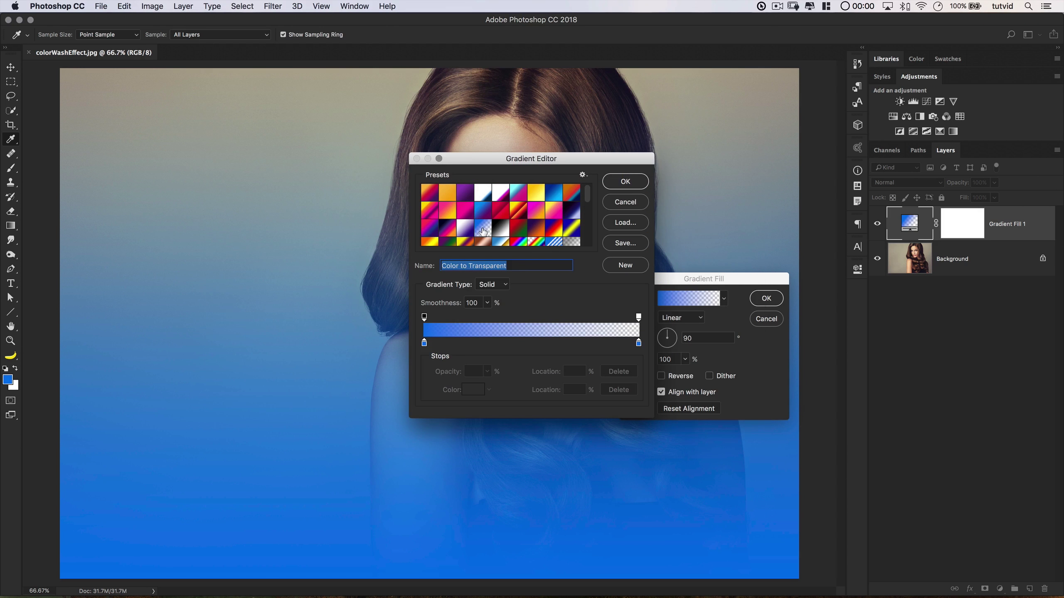
left_click(482, 229)
left_click(625, 181)
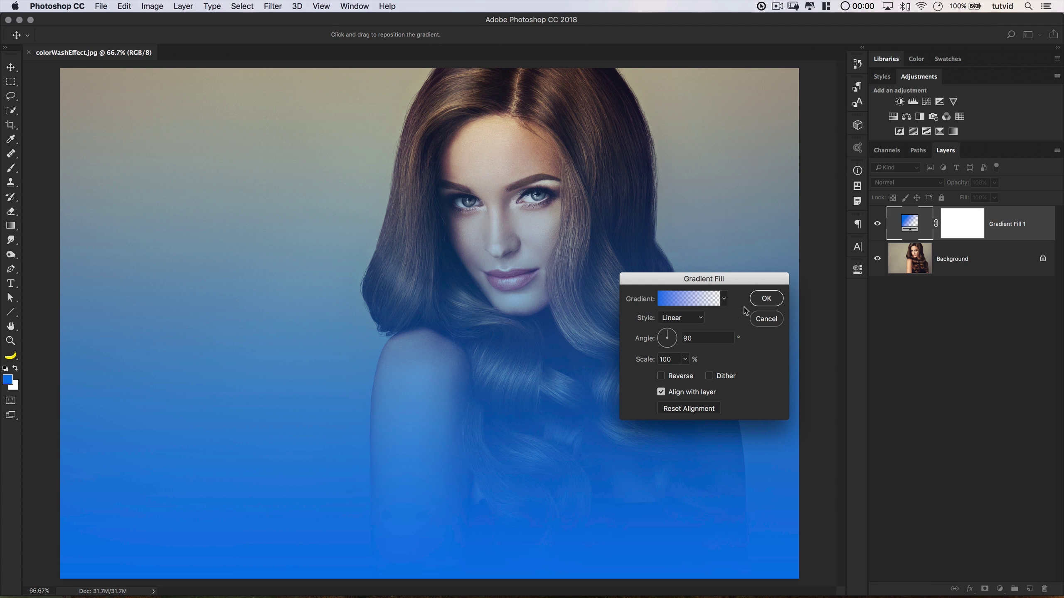
double_click(704, 338)
type("0")
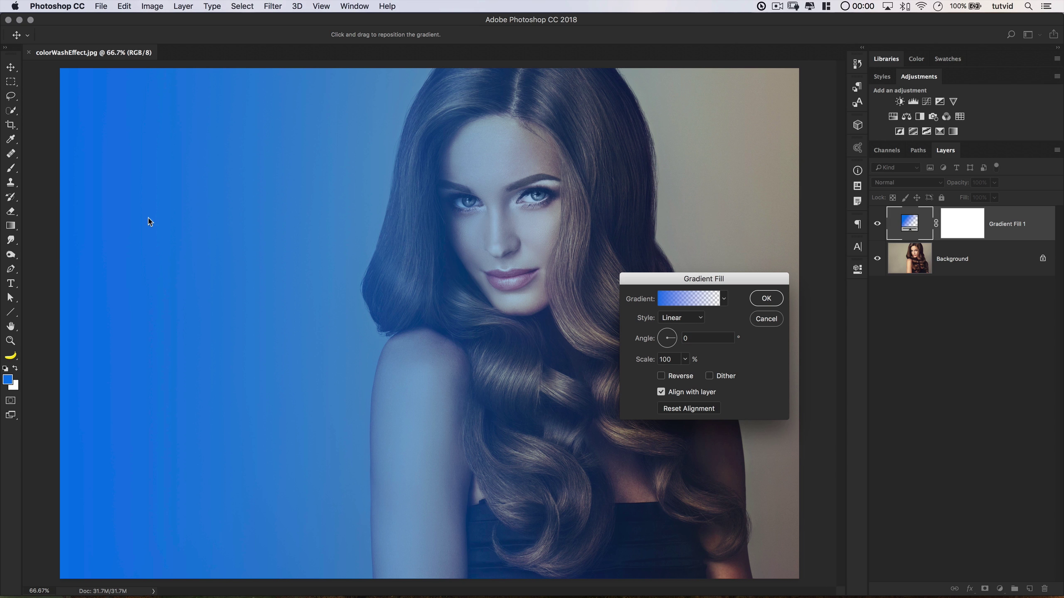
left_click_drag(151, 222, 224, 216)
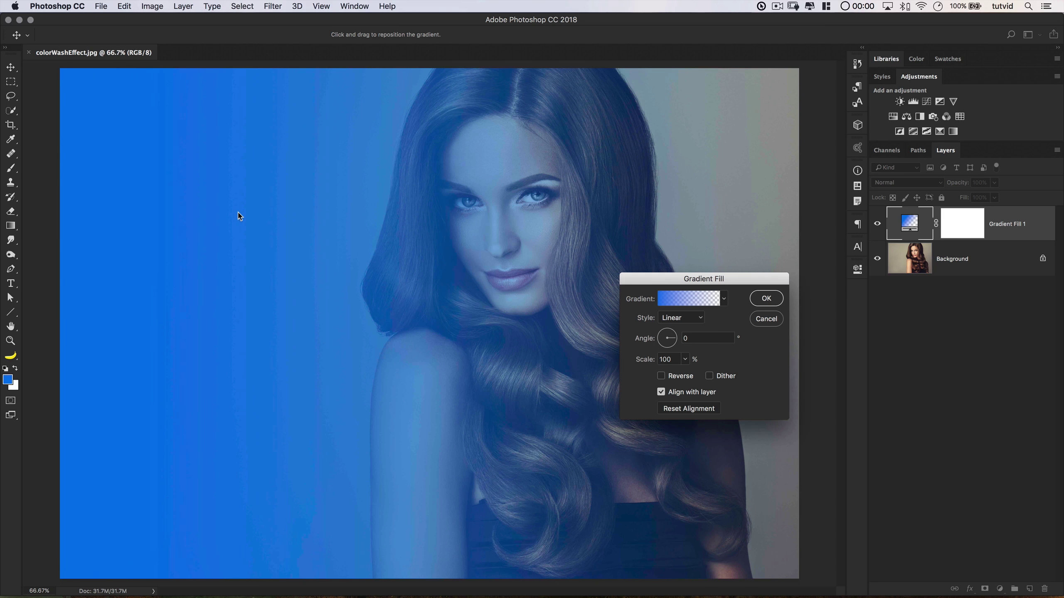
left_click(765, 299)
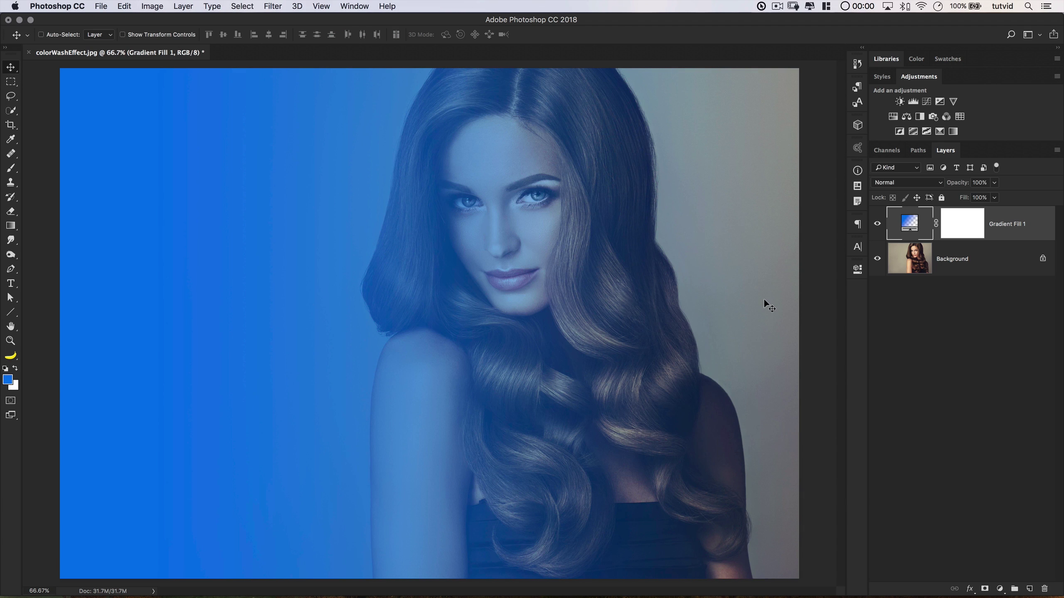
Blend the gradient as Soft Light, then duplicate it as Lighten at 75% opacity.
left_click(906, 184)
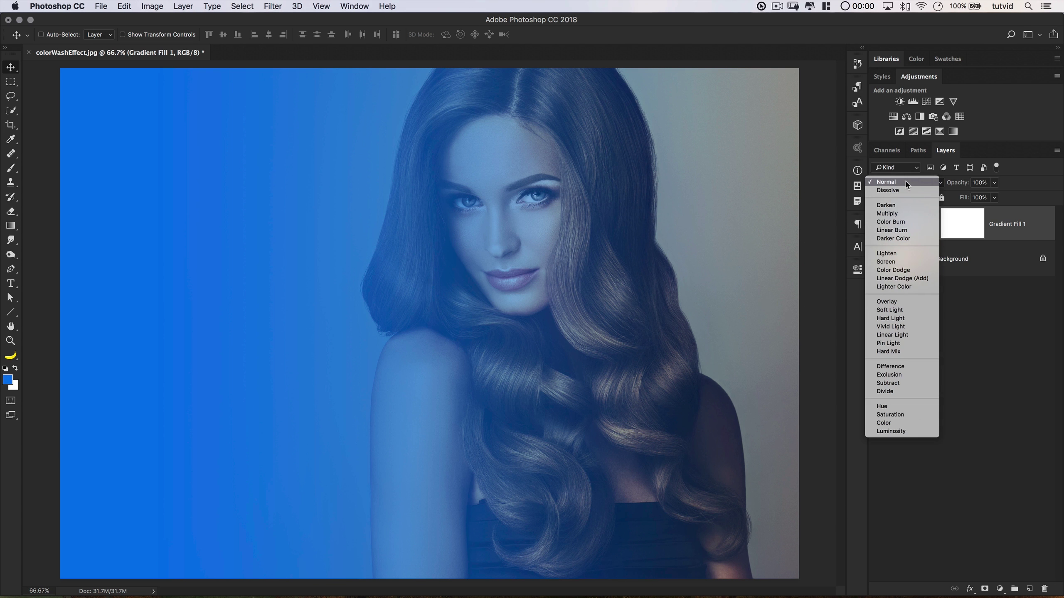
left_click(898, 309)
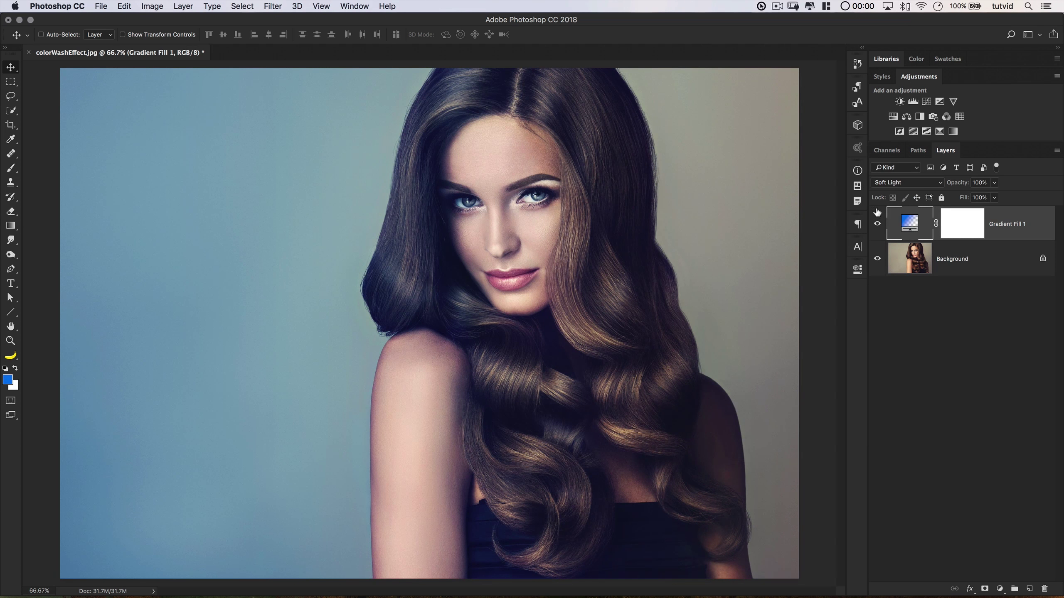
key("super+j")
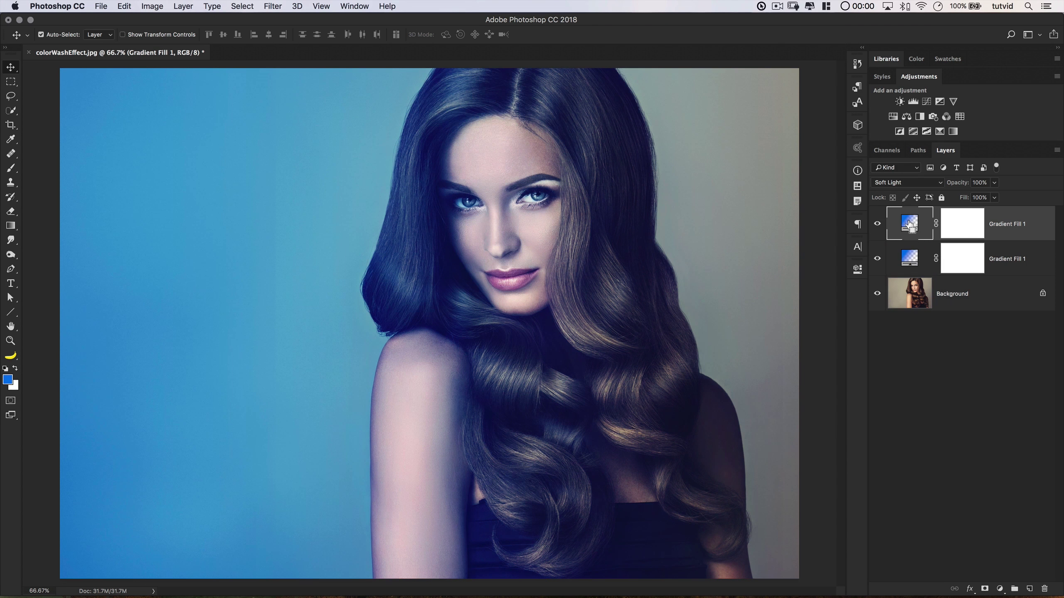
left_click(904, 182)
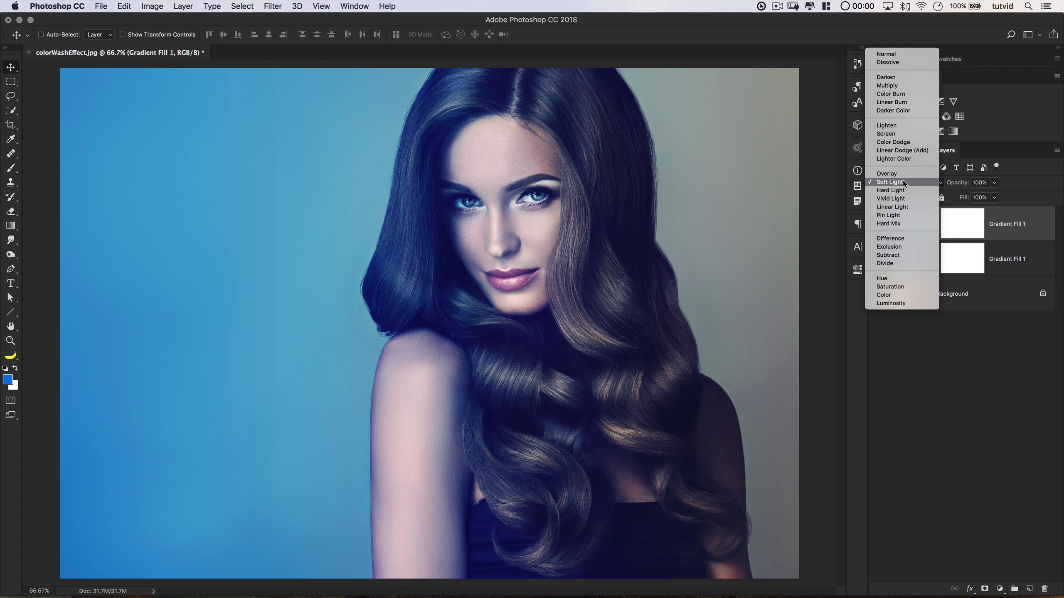
left_click(901, 146)
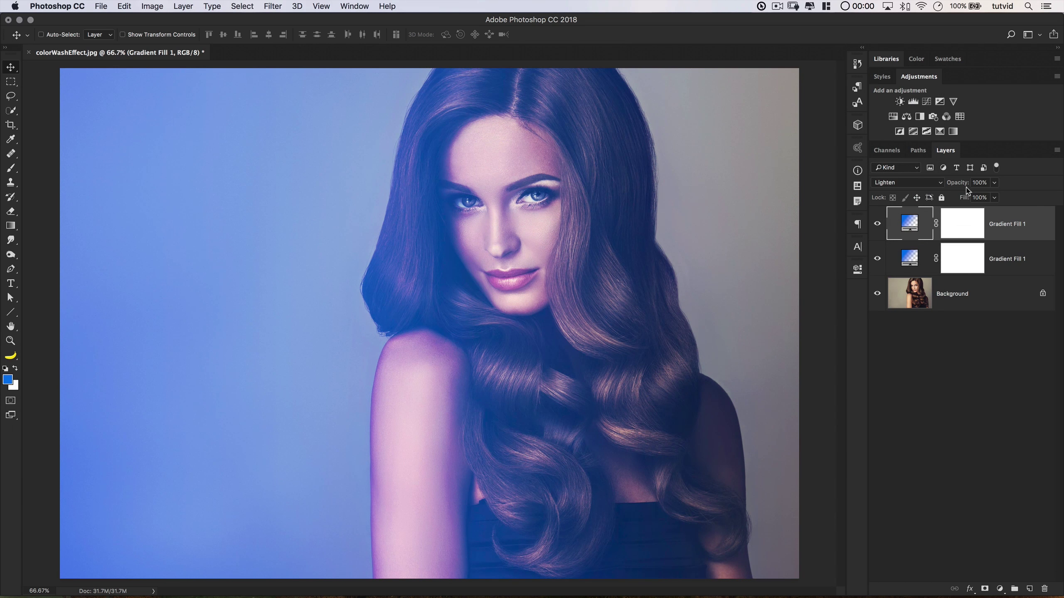
left_click_drag(966, 190, 949, 187)
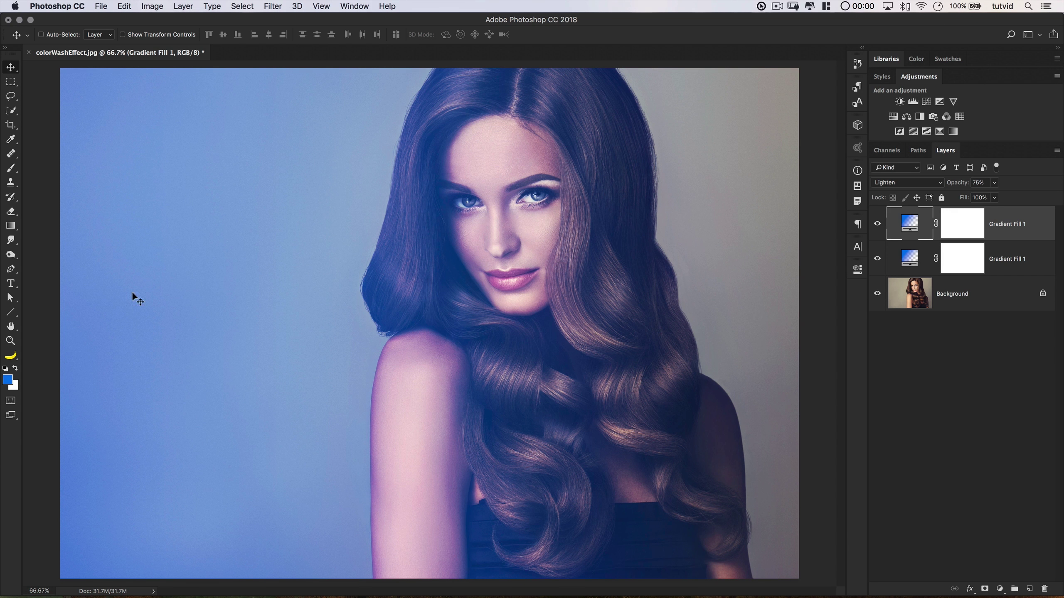
Enter hex c41b65 in the Color Picker to make the foreground magenta.
left_click(7, 381)
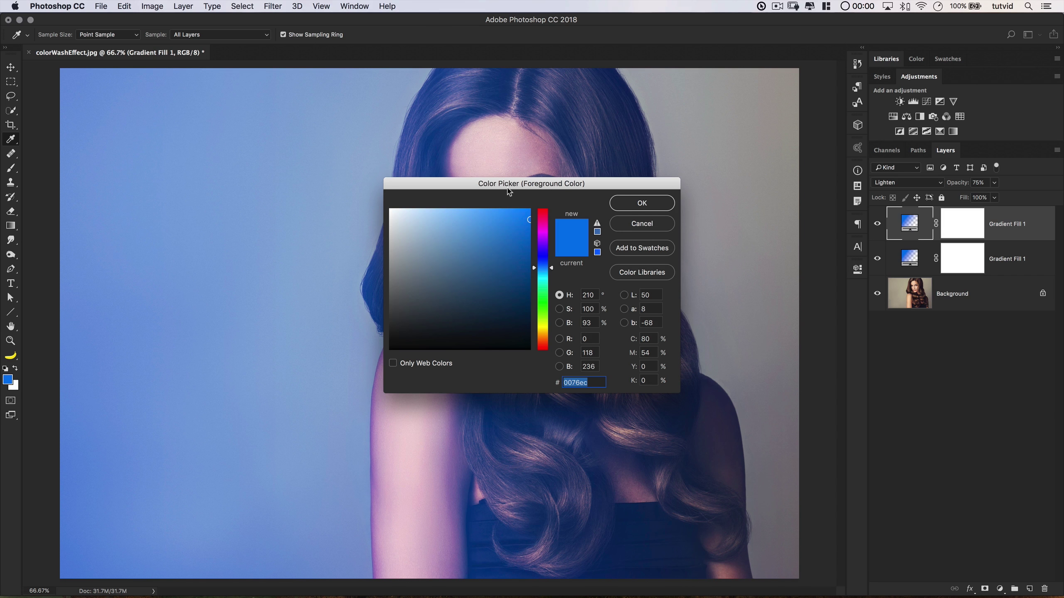
left_click_drag(508, 189, 495, 185)
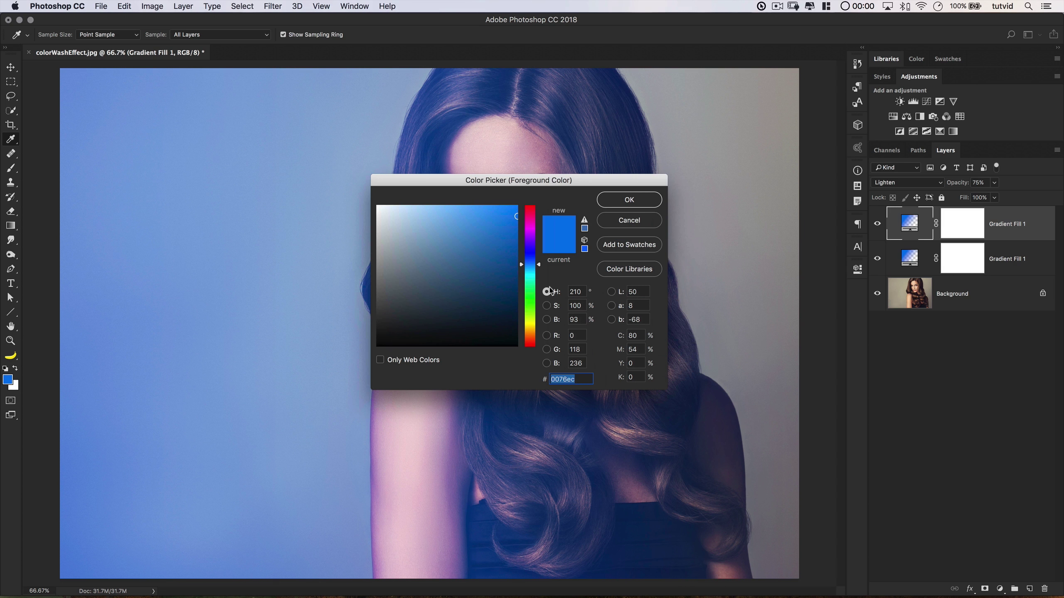
type("c41")
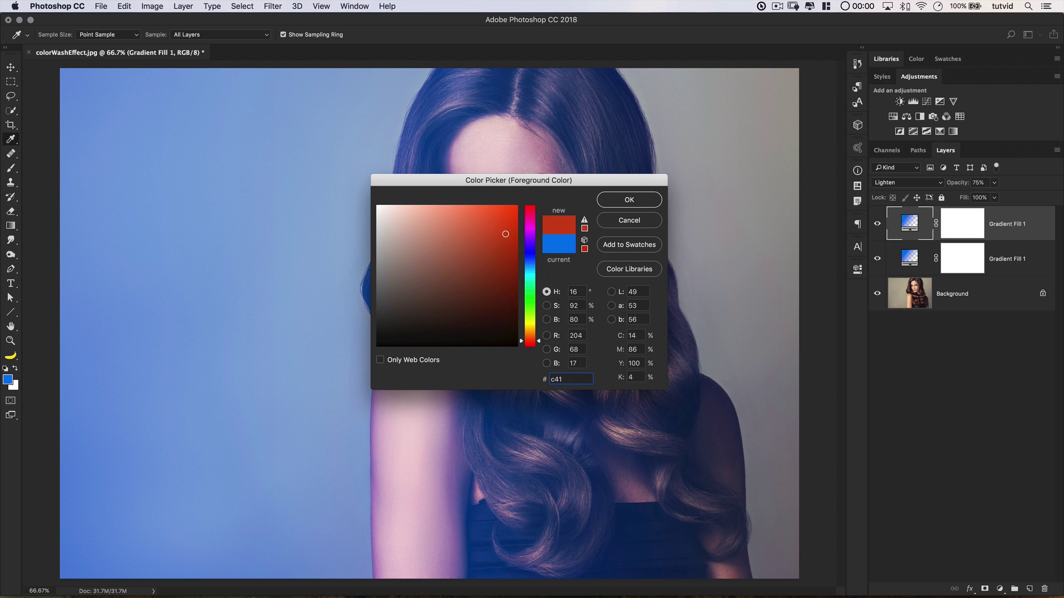
type("b65")
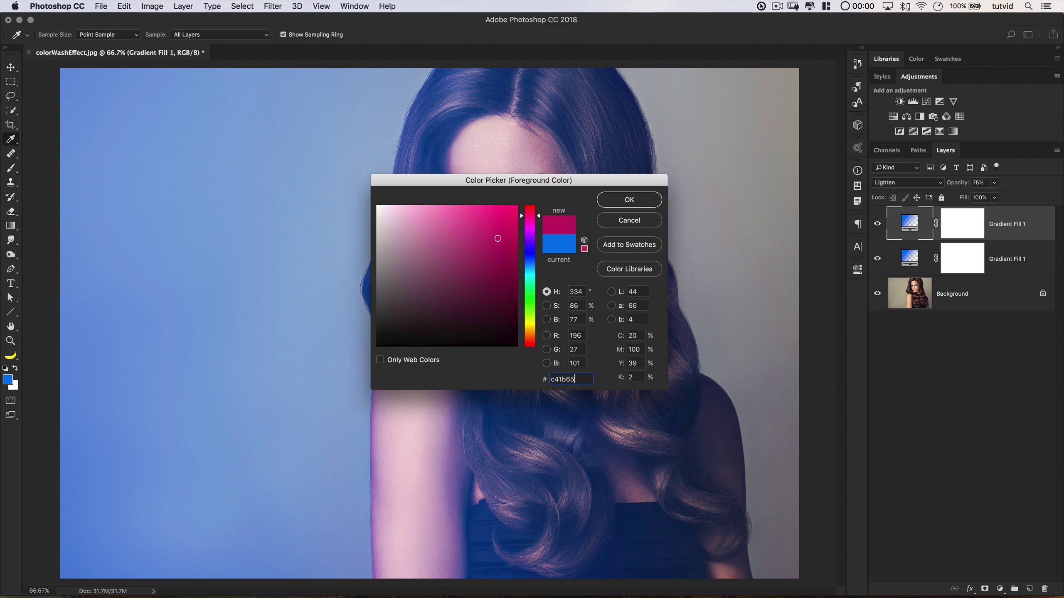
left_click(634, 202)
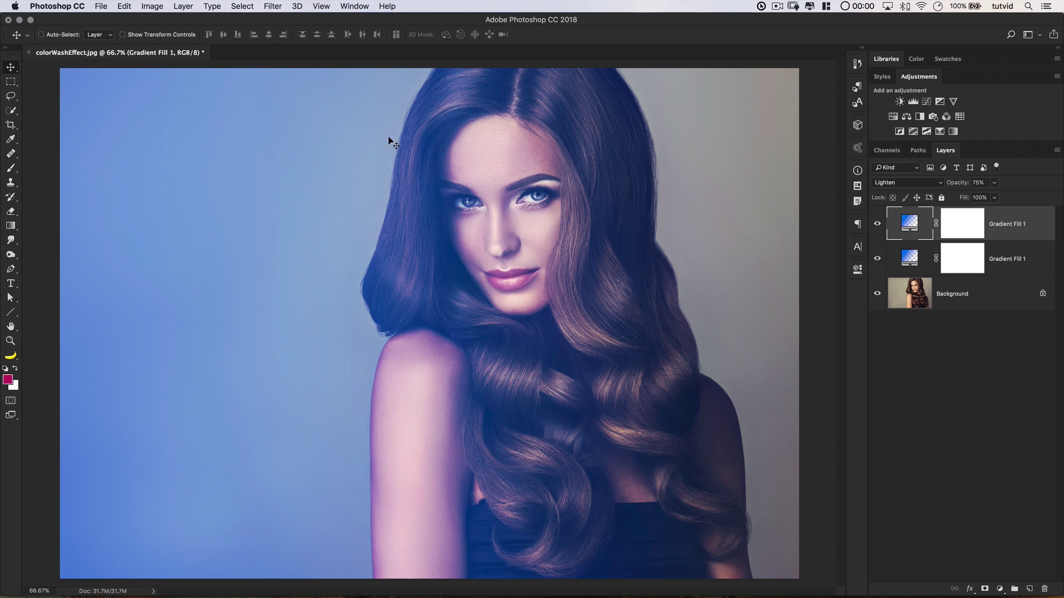
Create a new Gradient fill layer named Gradient Fill 2.
left_click(171, 10)
mouse_move(182, 6)
mouse_move(285, 144)
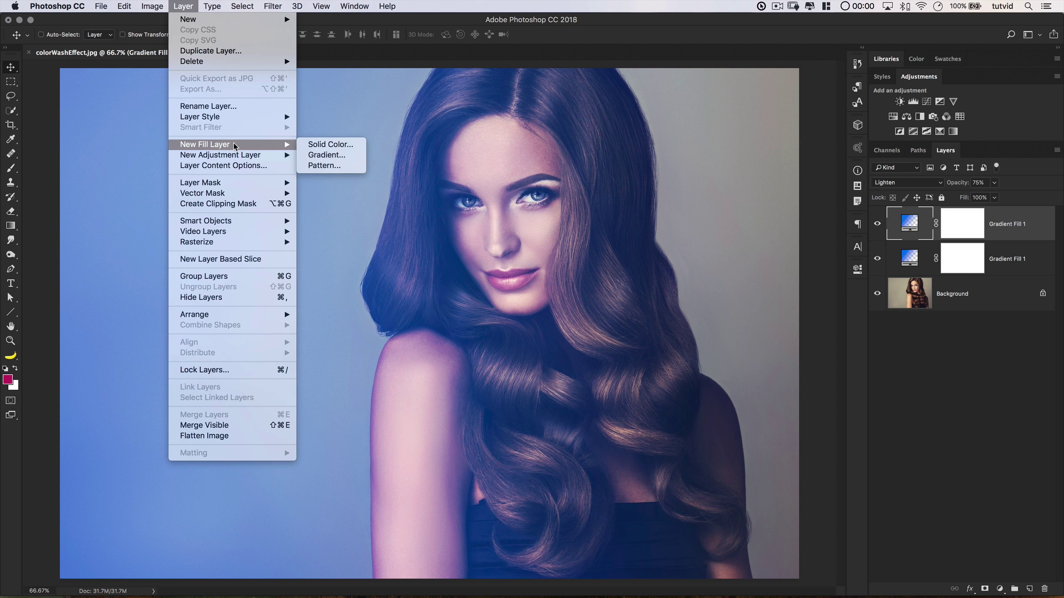
left_click(323, 155)
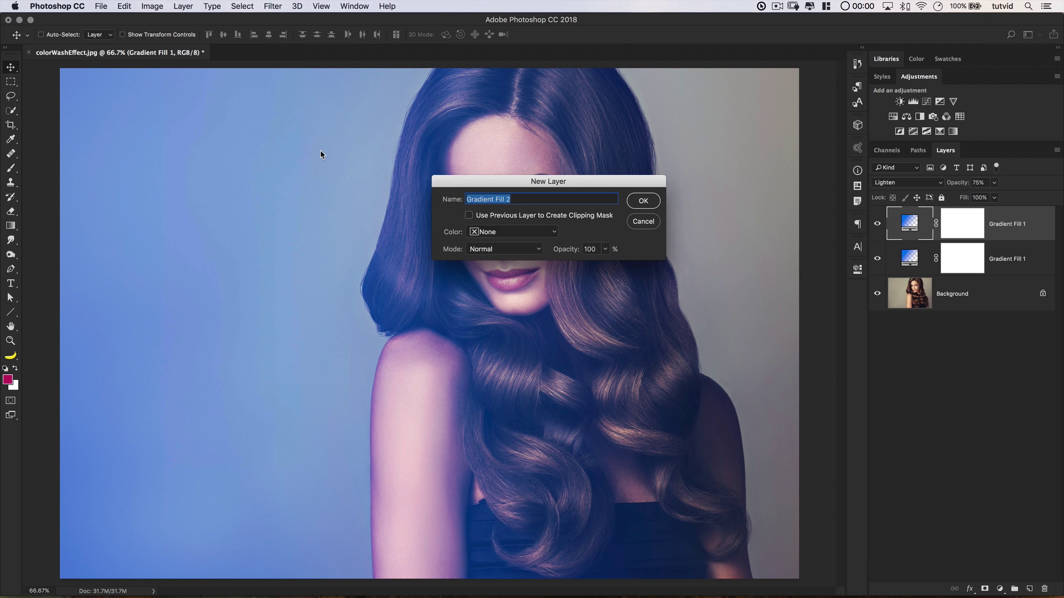
left_click(643, 202)
Set the magenta gradient to 180°, position it across the portrait, and blend it as Soft Light.
left_click_drag(712, 285, 469, 257)
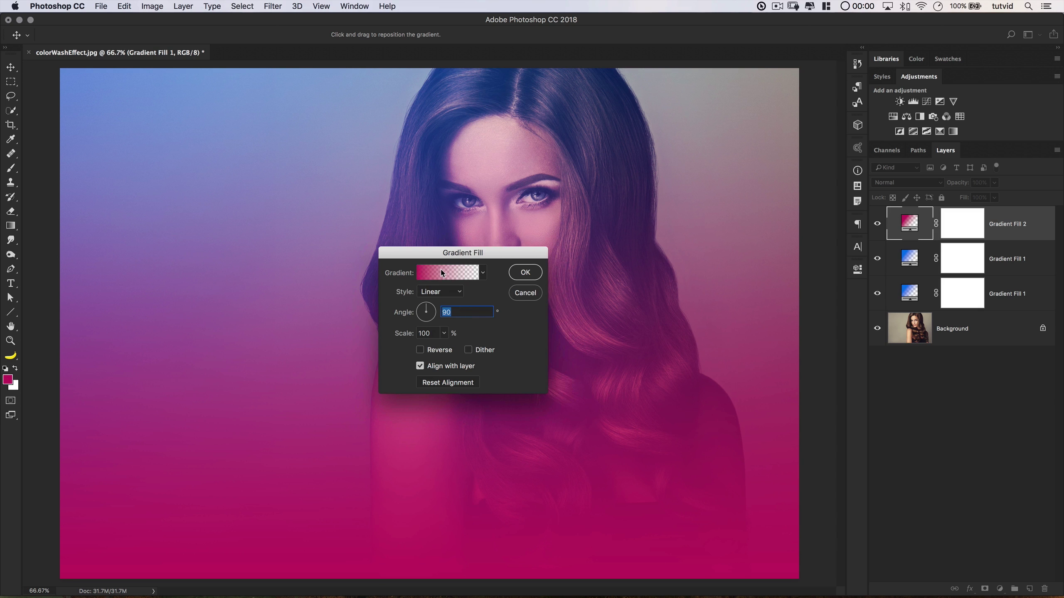
left_click_drag(478, 262, 274, 238)
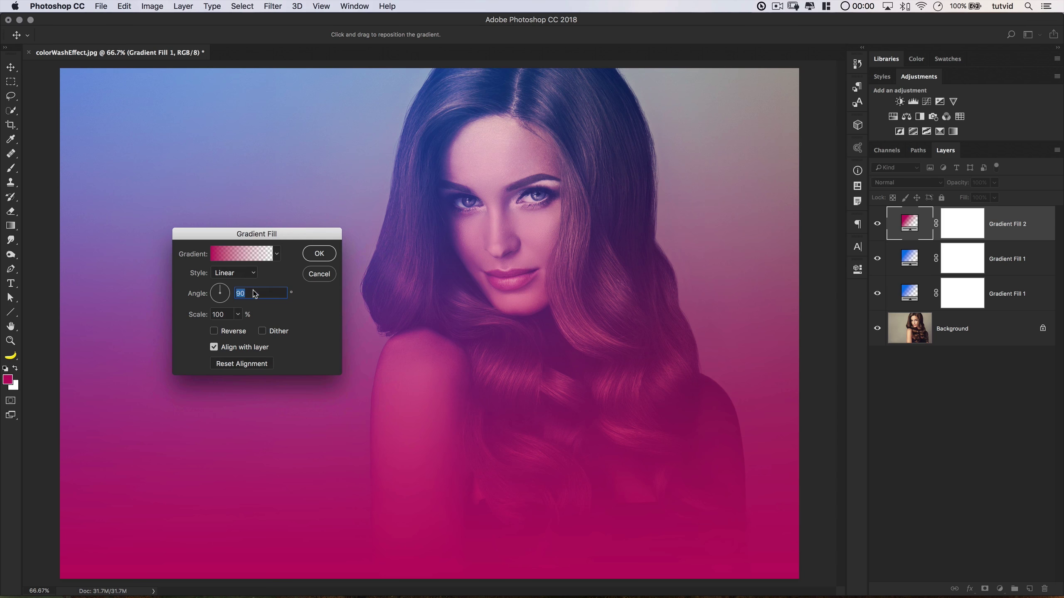
type("180")
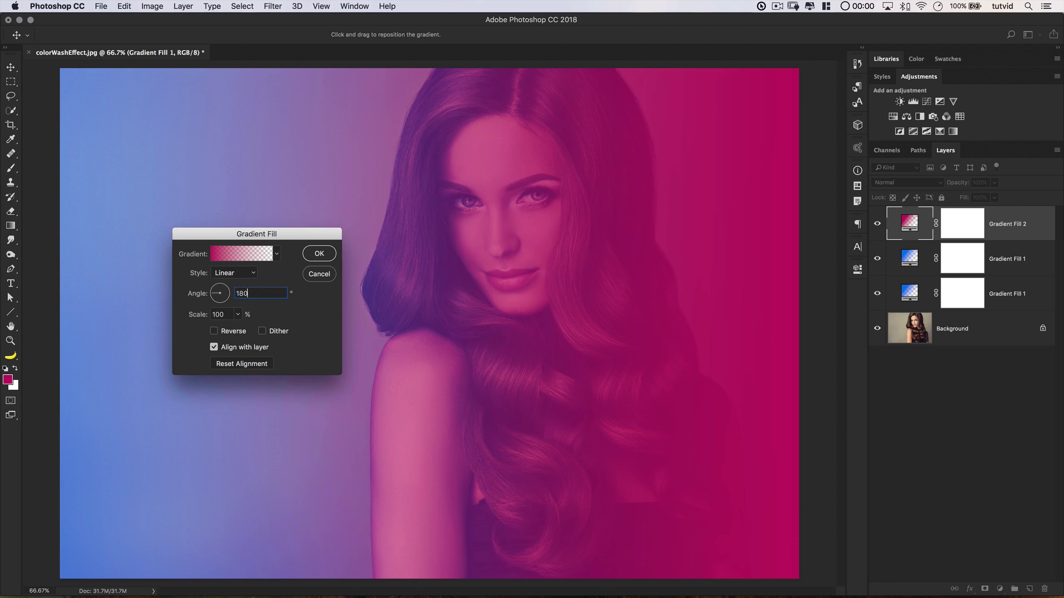
left_click_drag(664, 193, 617, 243)
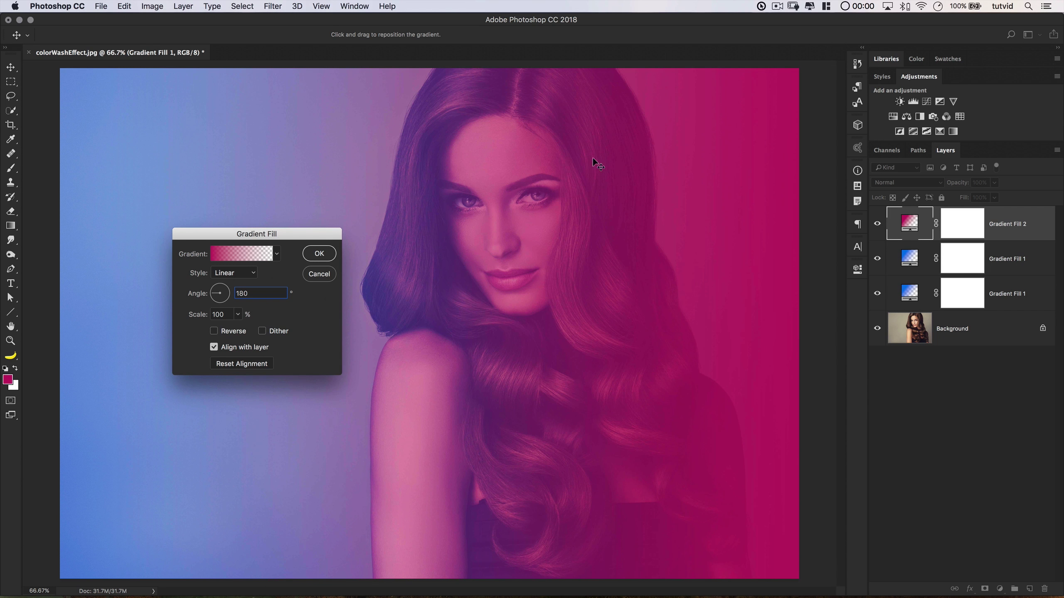
left_click(322, 256)
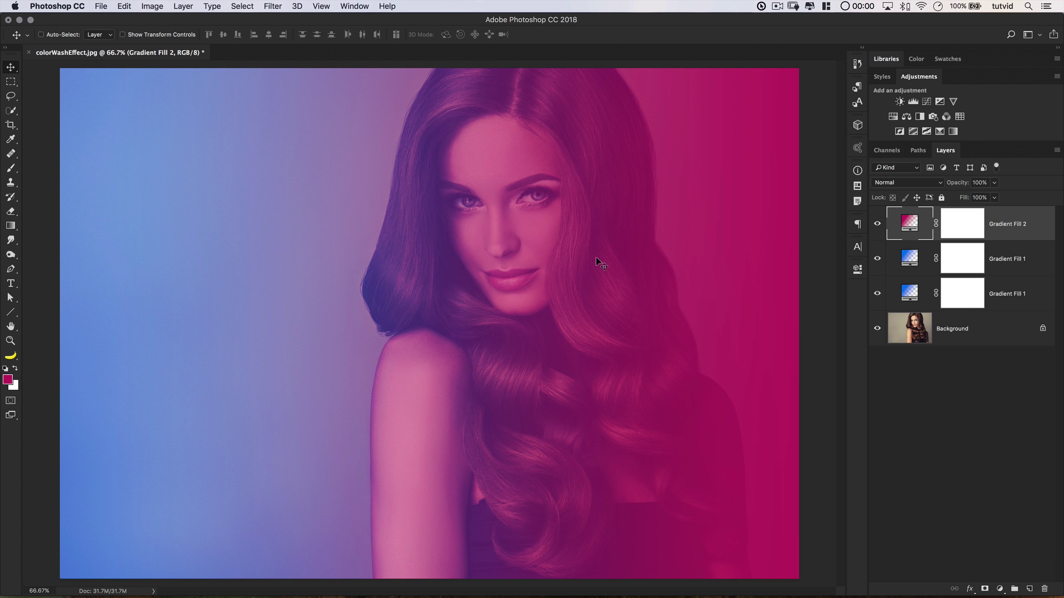
left_click(904, 185)
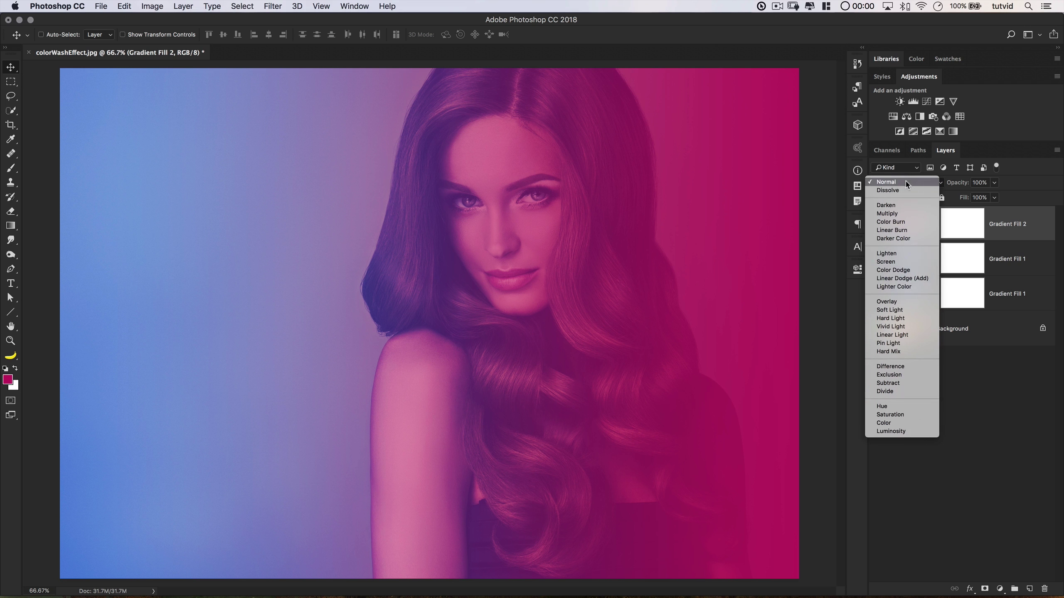
left_click(897, 311)
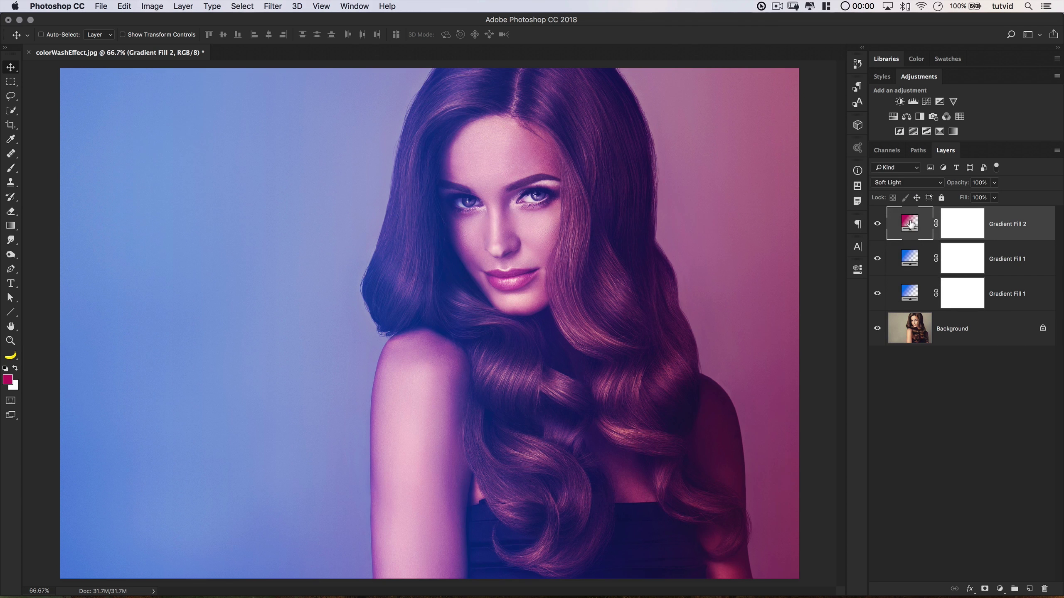
Duplicate Gradient Fill 2 and set the copy to Lighten at 51% opacity.
key("super+j")
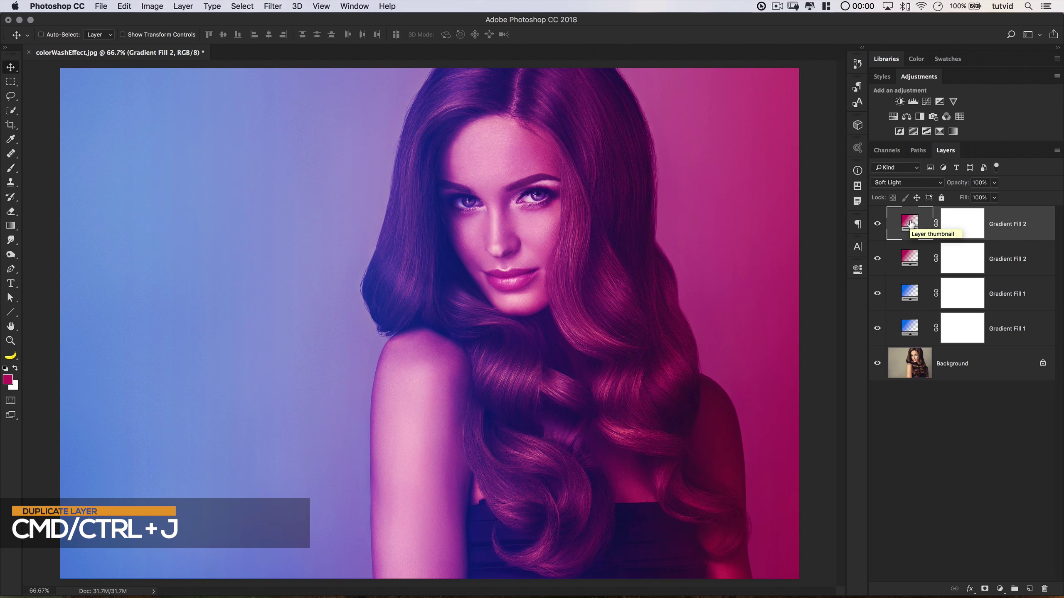
left_click(903, 186)
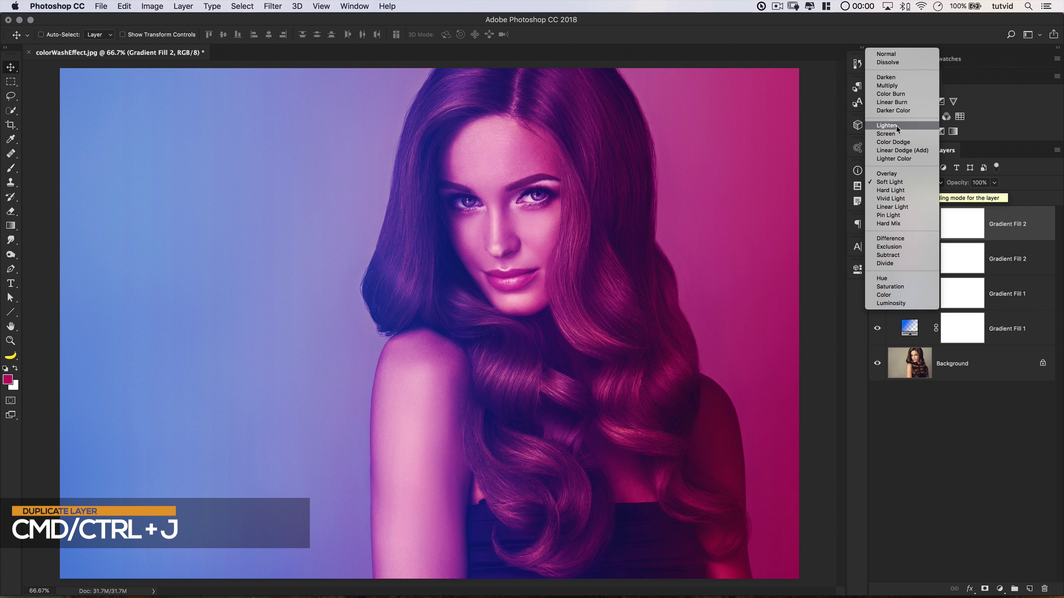
left_click(886, 163)
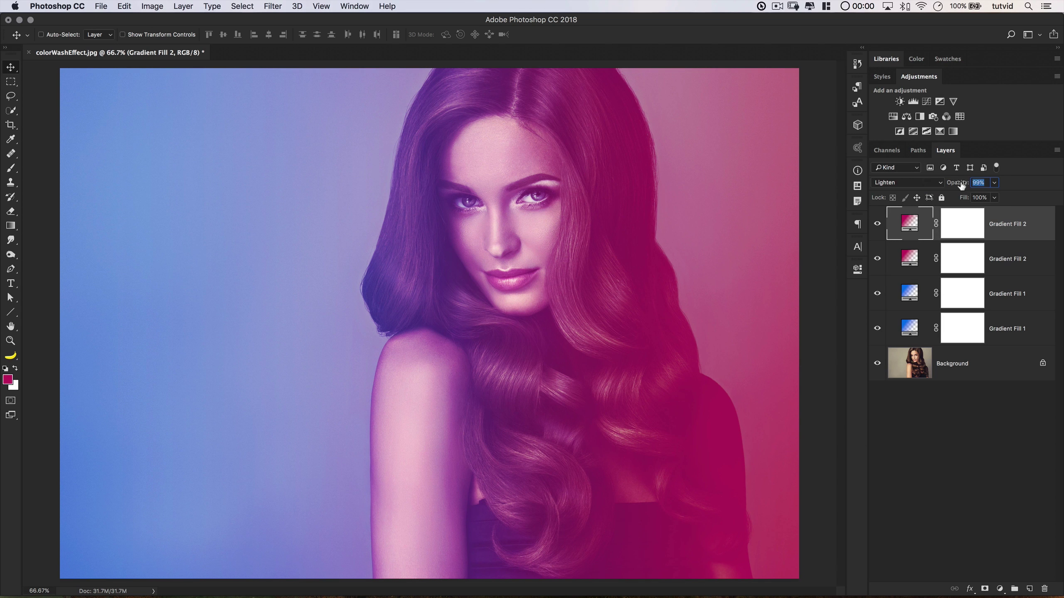
left_click_drag(961, 185, 935, 188)
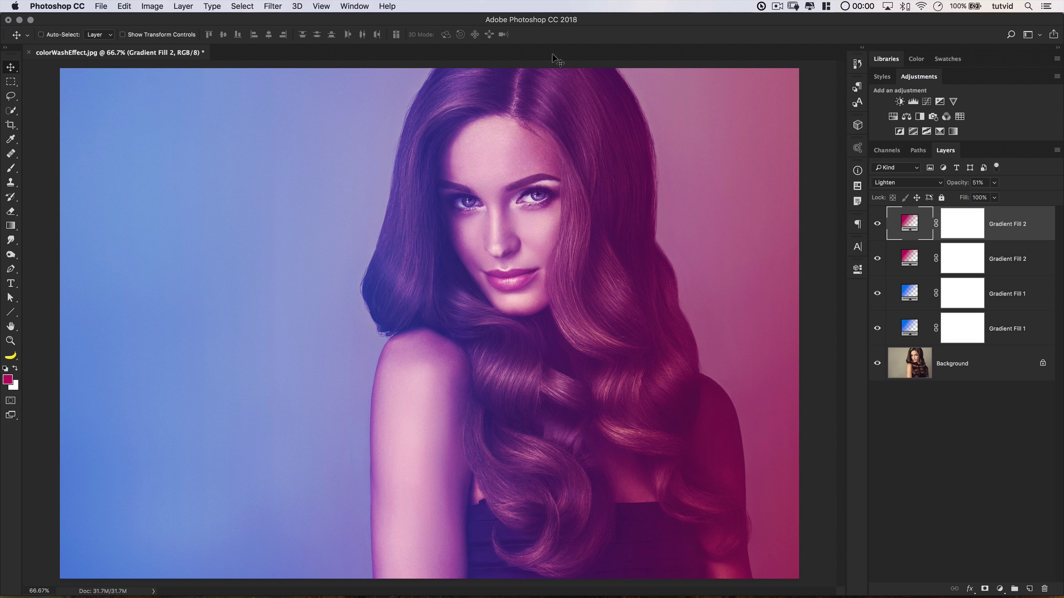
Add a Color Balance layer with midtones at +19 red, -21 magenta, +25 blue.
left_click(907, 117)
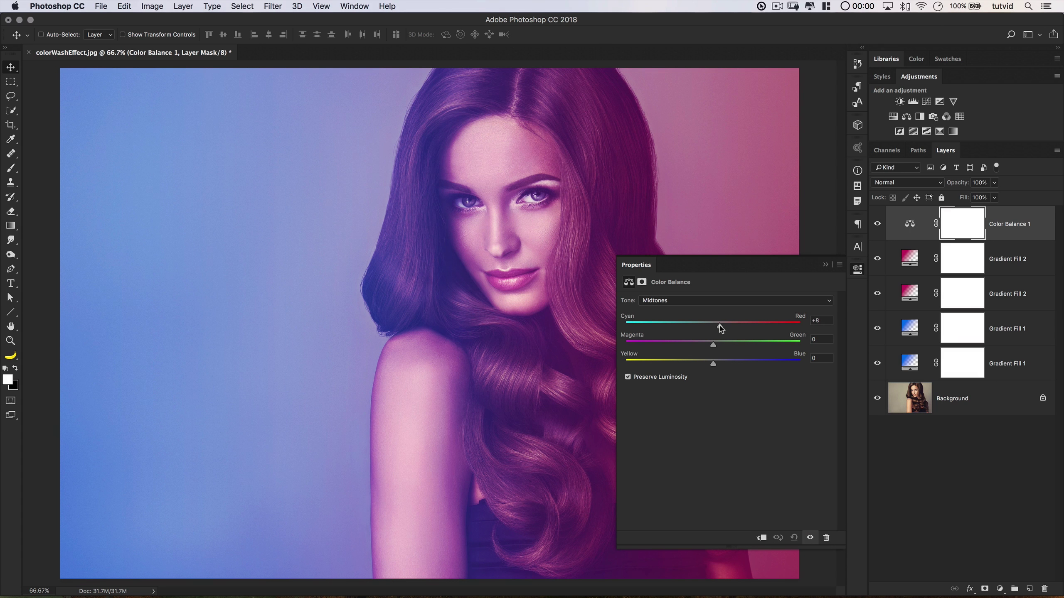
left_click_drag(720, 327, 701, 349)
left_click_drag(728, 365, 735, 364)
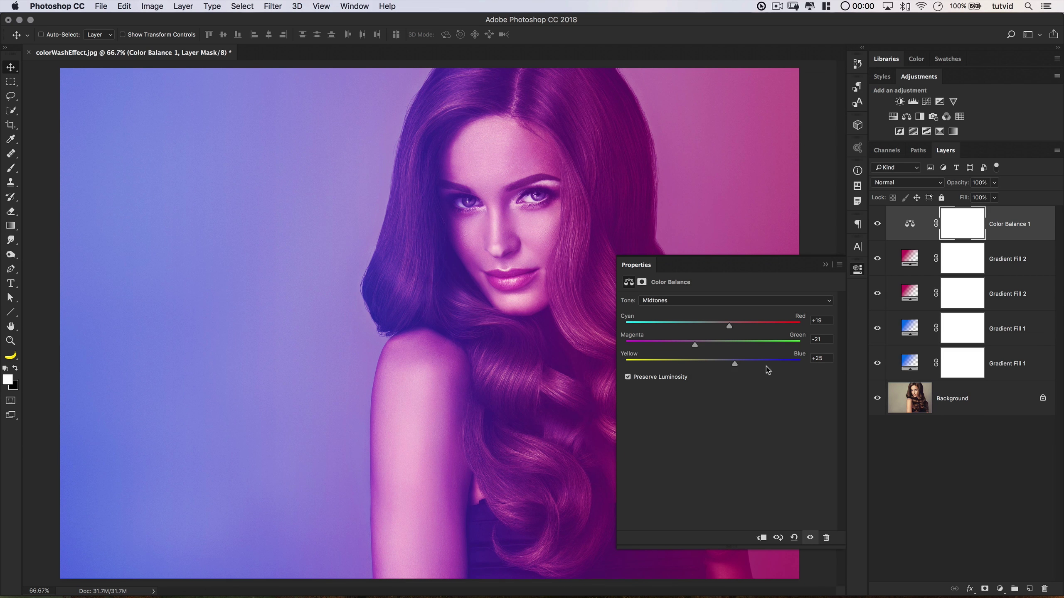
left_click(682, 301)
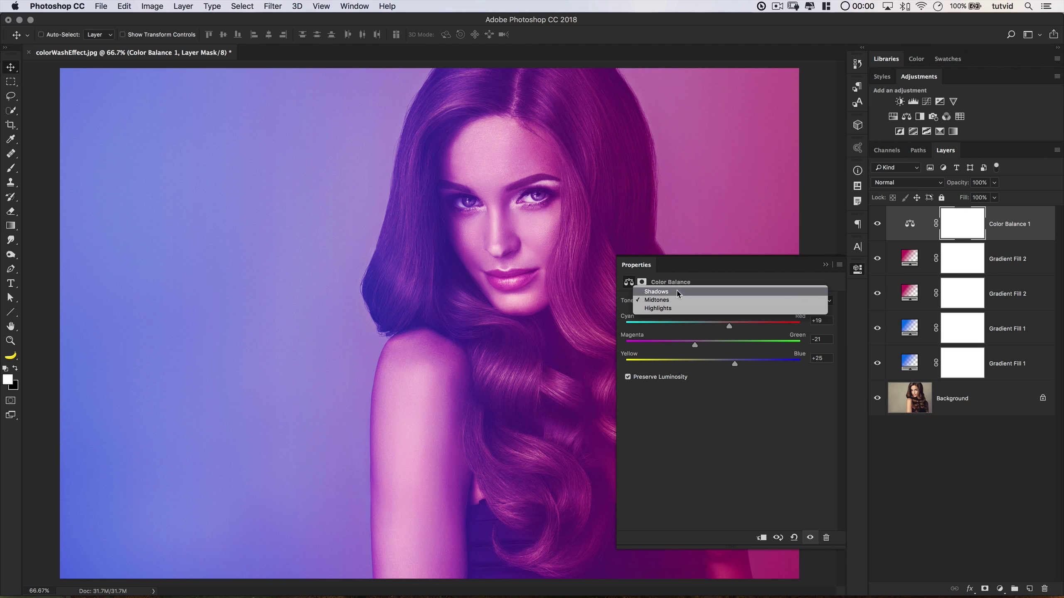
Set the Color Balance highlights to +29 red, -9 magenta, +3 blue.
left_click(679, 292)
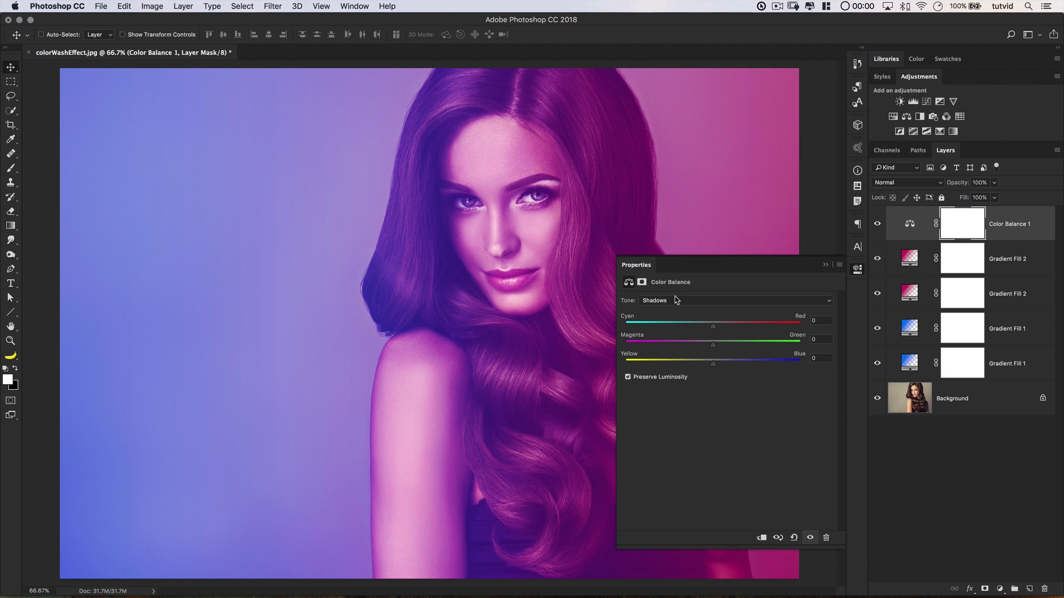
left_click(673, 301)
left_click(667, 318)
left_click_drag(712, 326, 737, 329)
left_click_drag(714, 348, 706, 349)
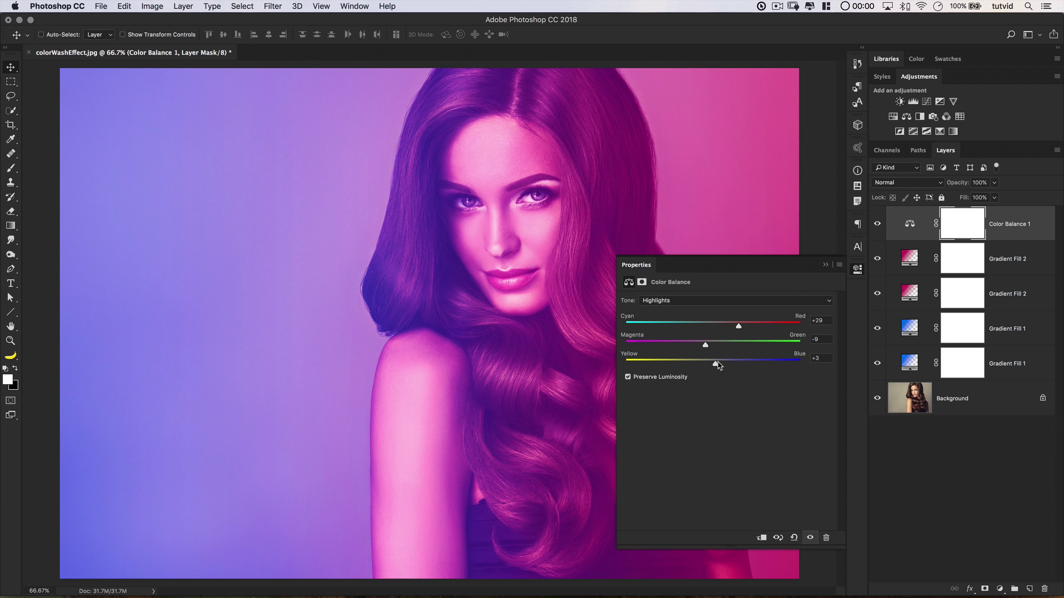
left_click_drag(719, 365, 723, 366)
Set the shadows to -20 cyan, -15 magenta, 0 blue, then toggle the layer to compare.
left_click(719, 302)
left_click(711, 283)
left_click_drag(713, 328, 702, 327)
left_click_drag(708, 348, 702, 348)
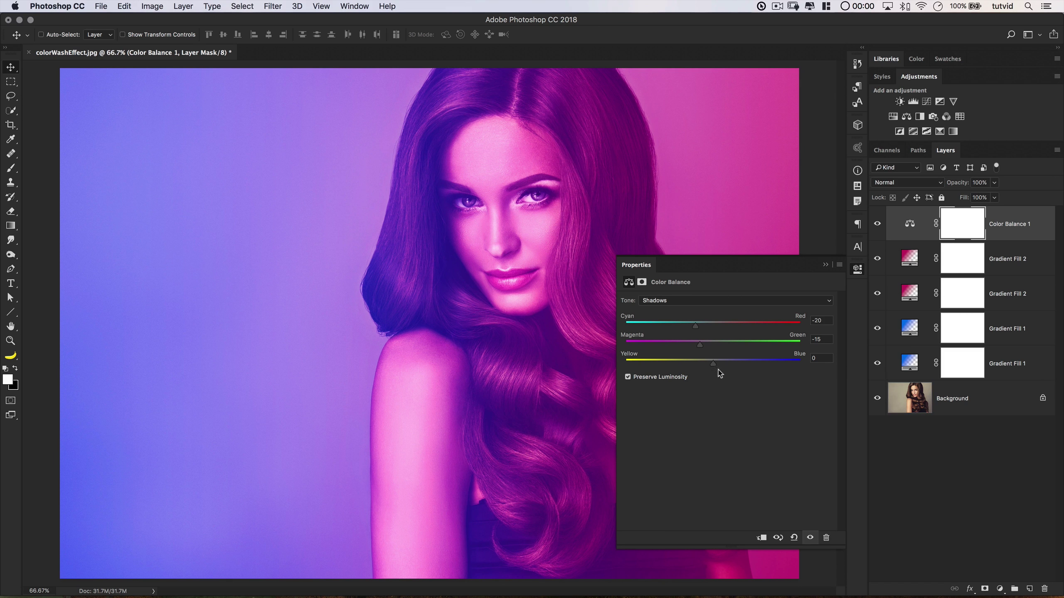
left_click_drag(725, 364, 725, 363)
left_click(857, 269)
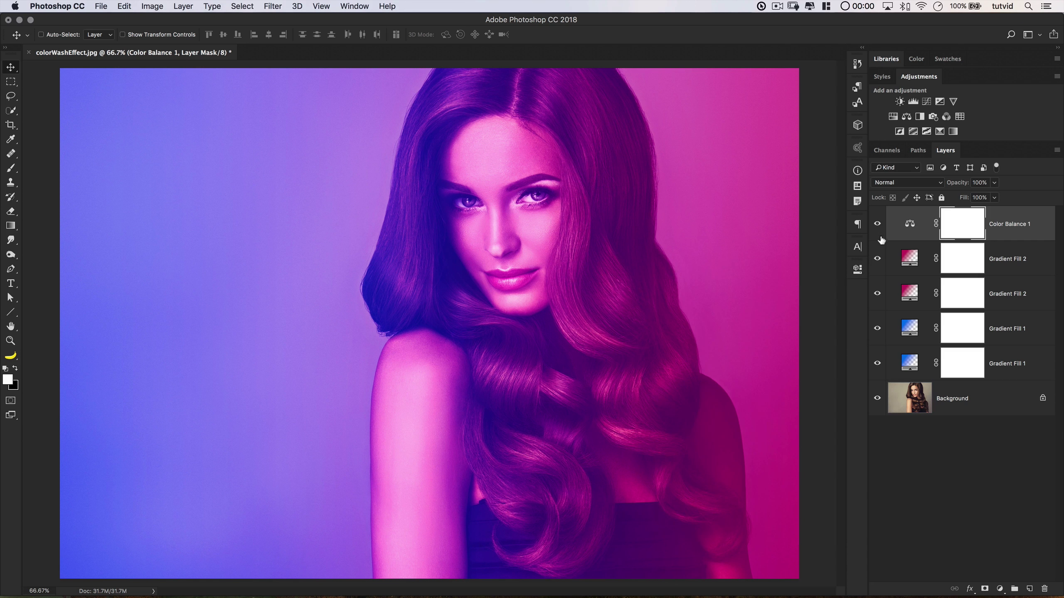
left_click(878, 224)
left_click(877, 225)
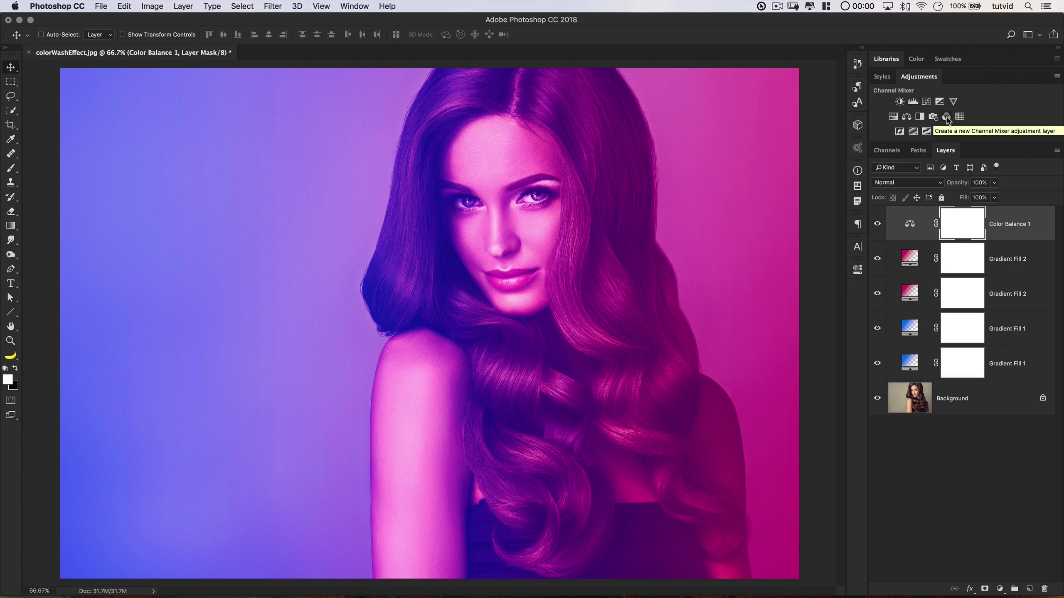
Add a Monochrome Channel Mixer layer blended in Soft Light, toggling it to compare.
left_click(946, 117)
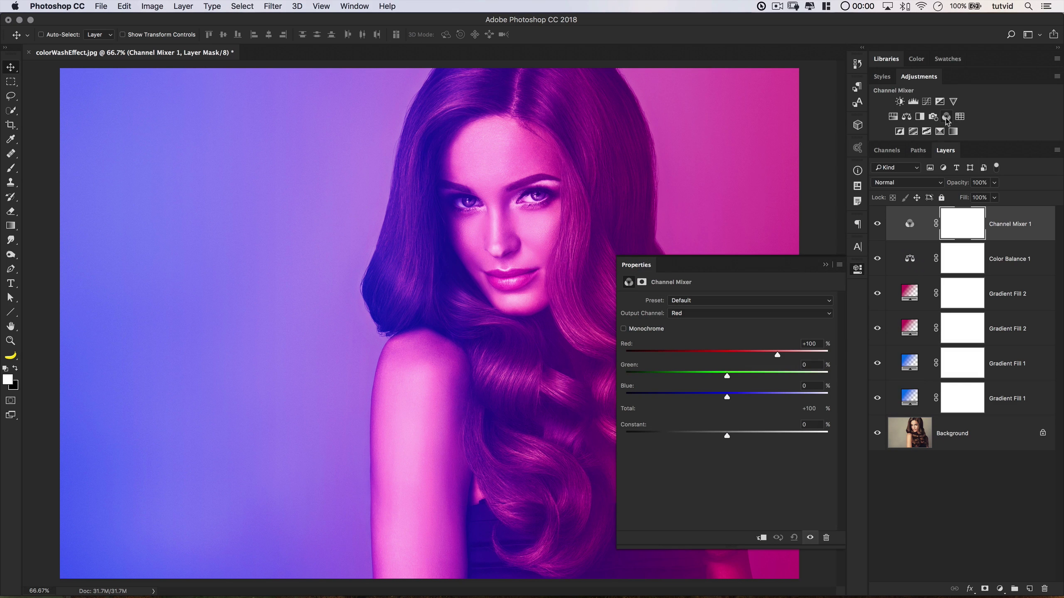
left_click(624, 331)
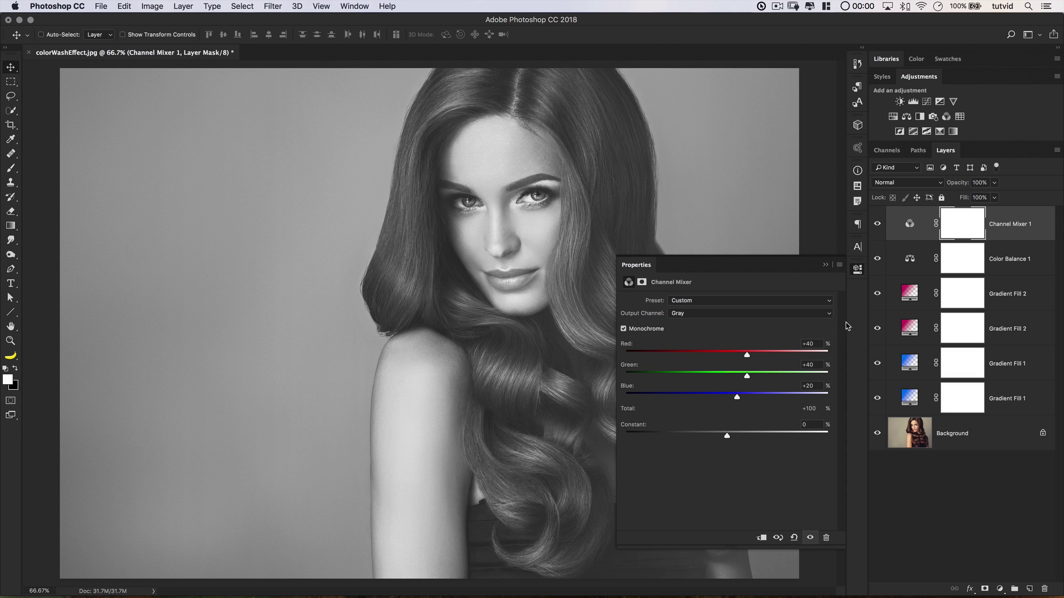
left_click(911, 182)
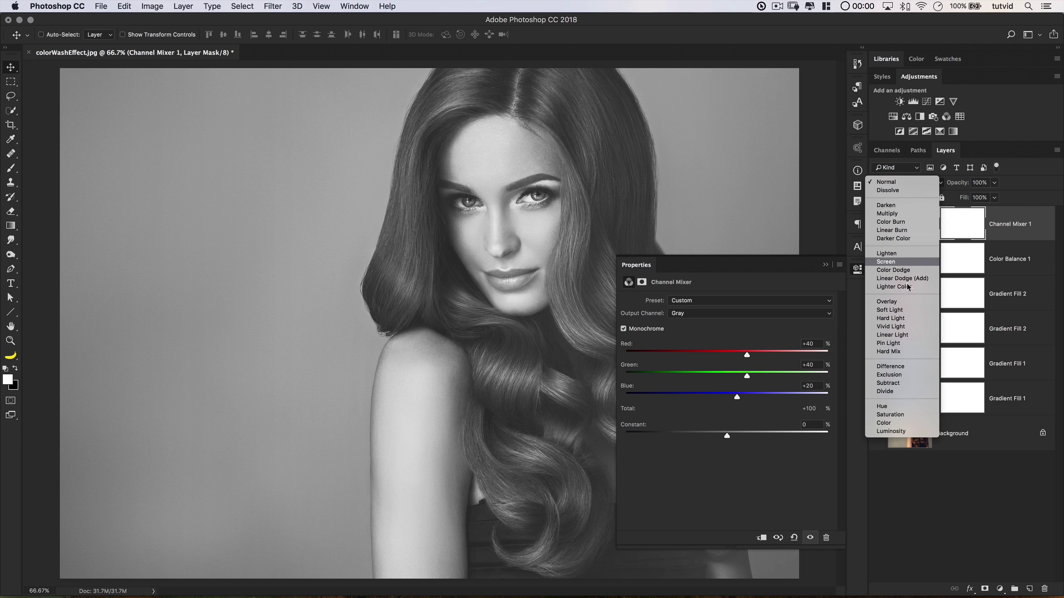
left_click(892, 310)
left_click(857, 270)
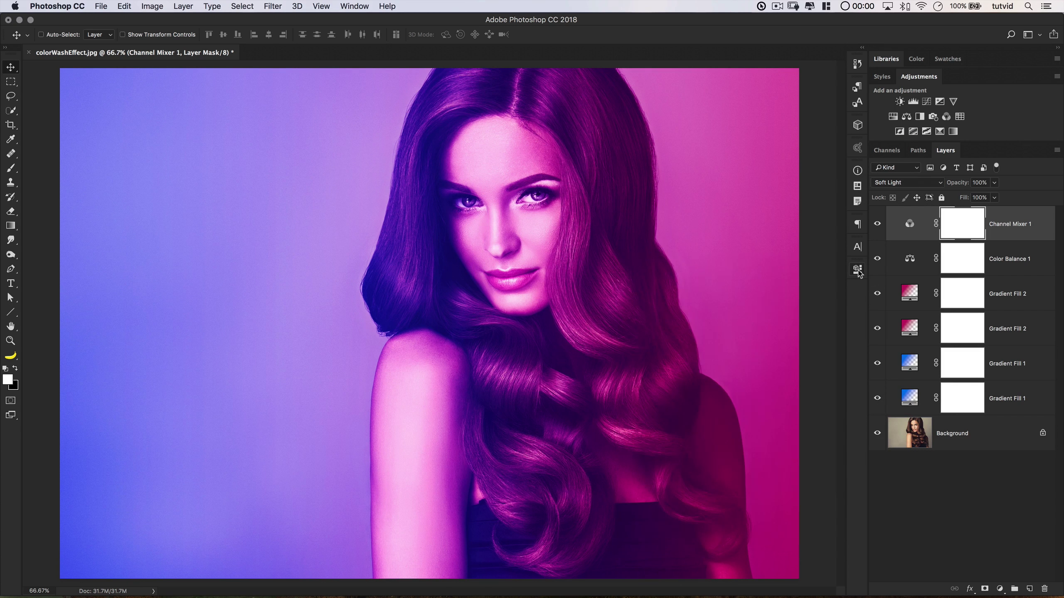
left_click(877, 224)
left_click(877, 224)
Add a Selective Color layer and shift its Whites to +24 cyan and -40 yellow.
left_click(940, 132)
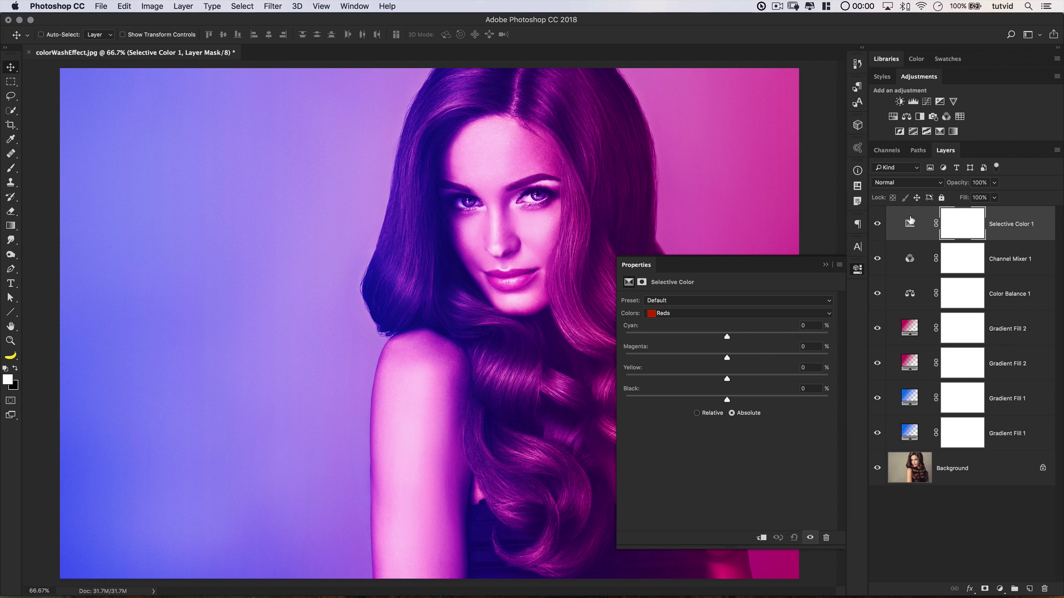
left_click(745, 315)
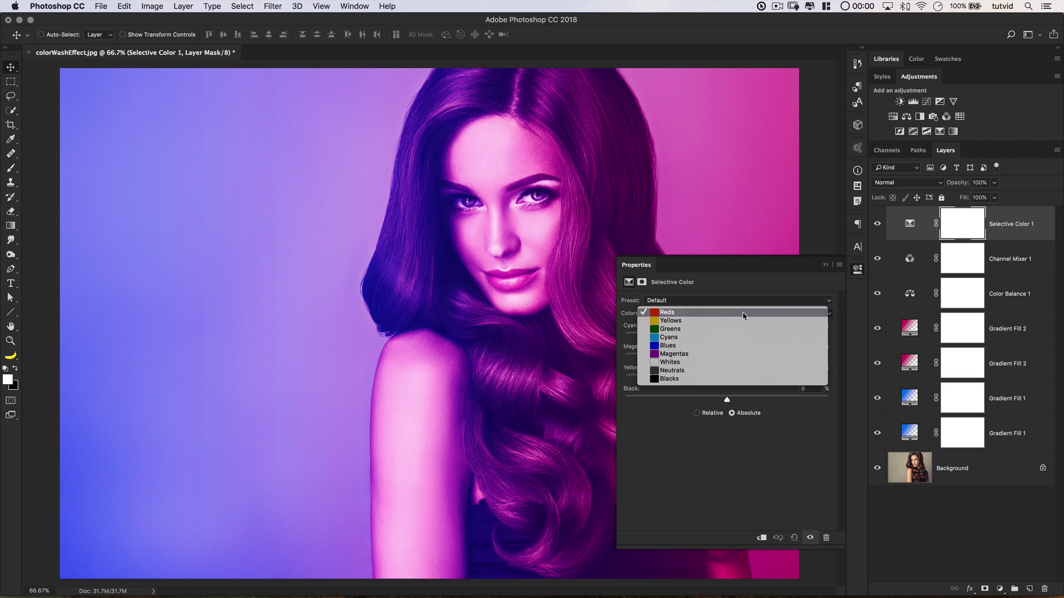
left_click(679, 364)
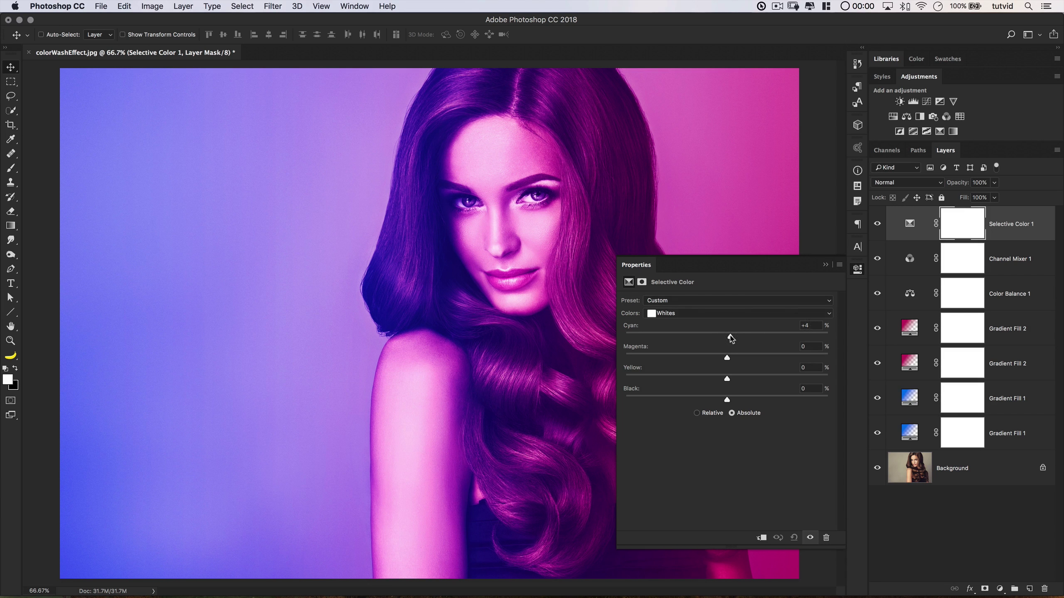
left_click_drag(731, 339, 748, 339)
left_click_drag(726, 379, 686, 380)
left_click(699, 315)
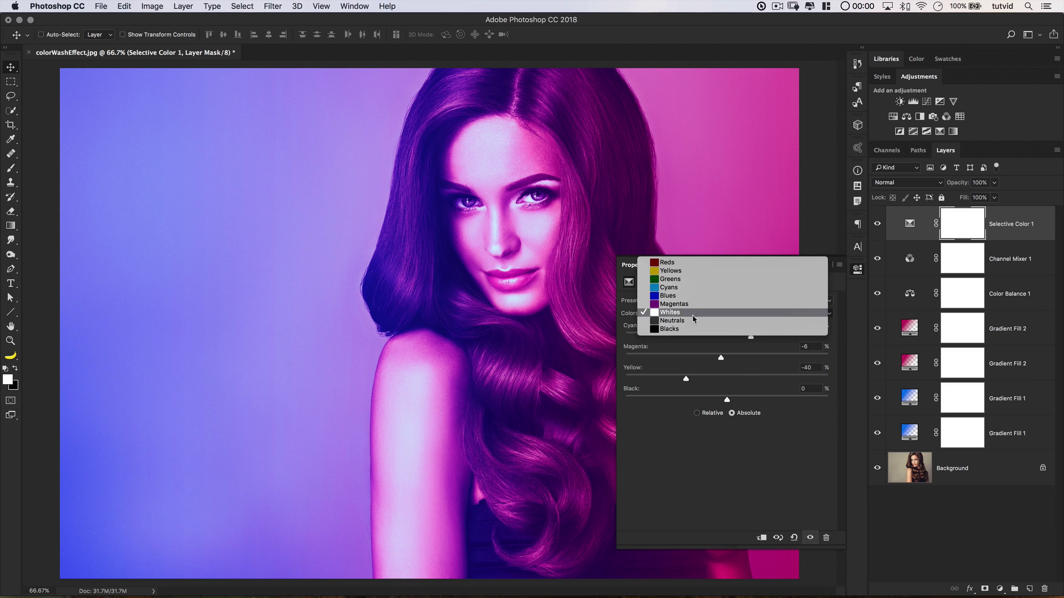
Shift the Neutrals in Selective Color 1 to about -14 cyan, +15 magenta and +14 yellow.
left_click(690, 322)
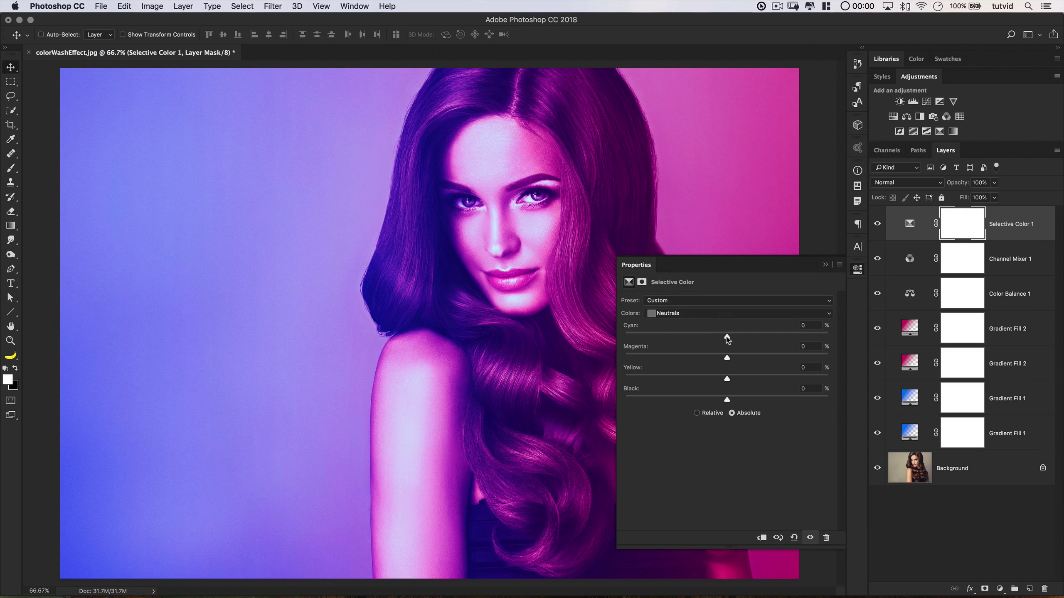
left_click_drag(727, 339, 713, 339)
left_click_drag(729, 361, 743, 361)
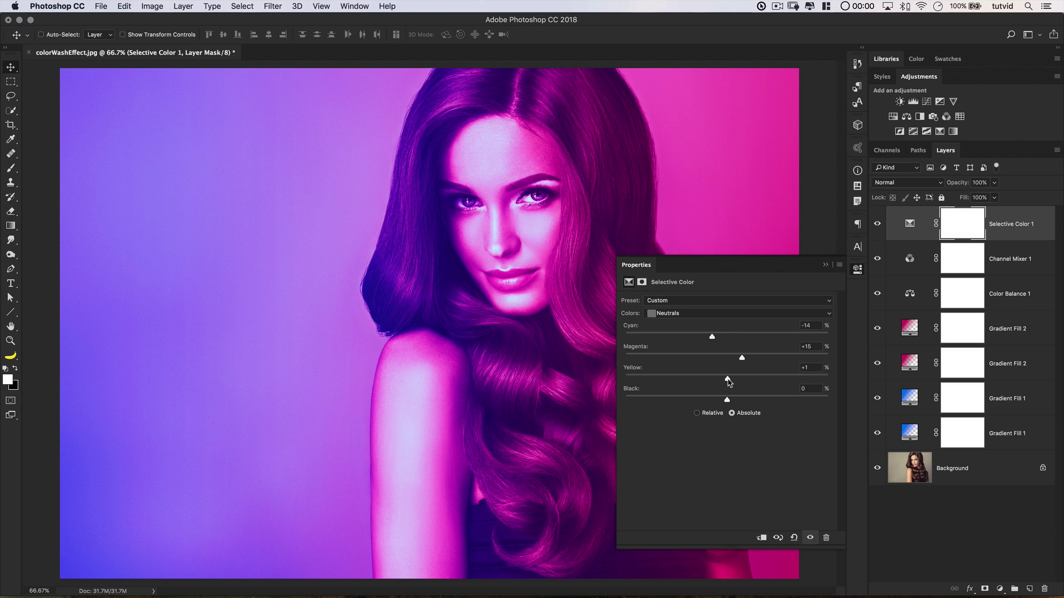
mouse_move(730, 383)
left_mouse_down()
mouse_move(748, 382)
mouse_move(733, 382)
left_mouse_up()
left_click_drag(735, 383, 742, 383)
left_click(730, 312)
Set the Blacks in Selective Color 1 to -7 cyan, +4 magenta and -16 yellow.
left_click(694, 321)
left_click_drag(727, 337, 719, 337)
left_click_drag(729, 361, 732, 361)
left_click_drag(726, 379, 711, 381)
Lower Selective Color 1 to 80% opacity, checking it on and off and against the original photo.
left_click(857, 269)
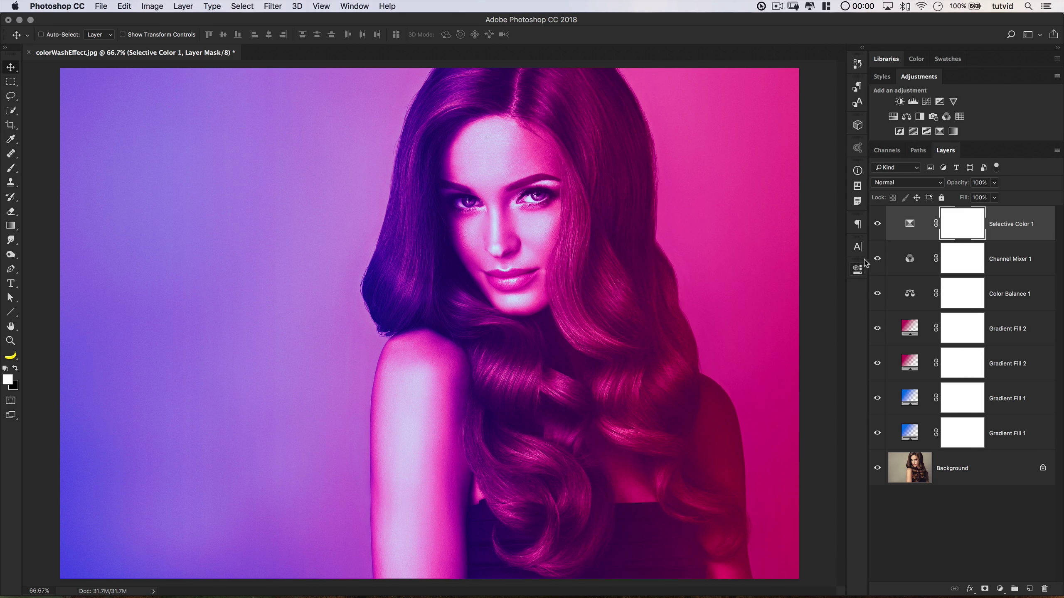
left_click(878, 224)
left_click(878, 224)
left_click_drag(961, 188, 951, 187)
left_click(877, 468, "alt")
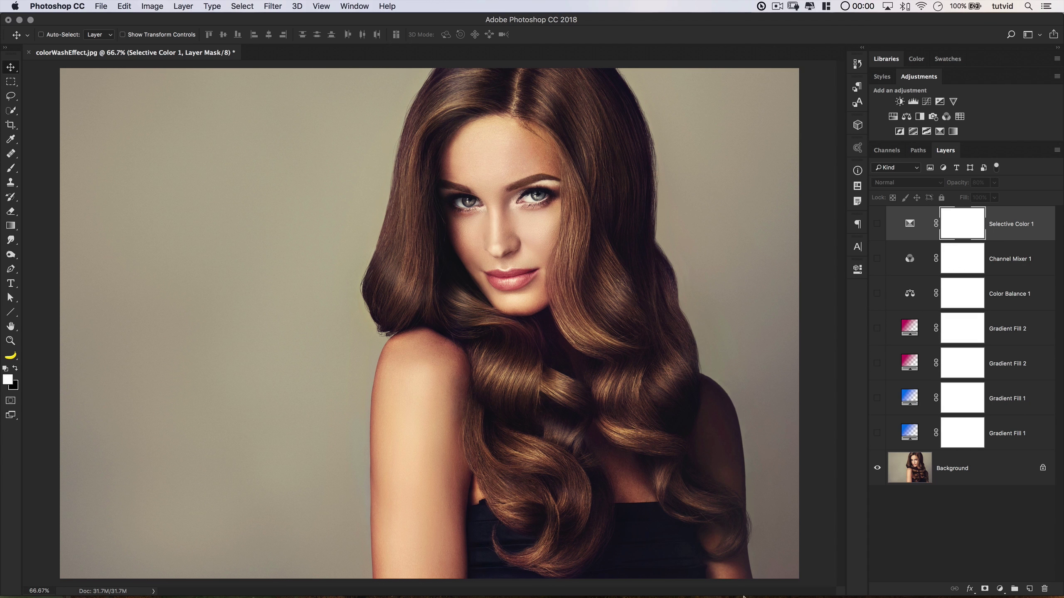
left_click(877, 469, "alt")
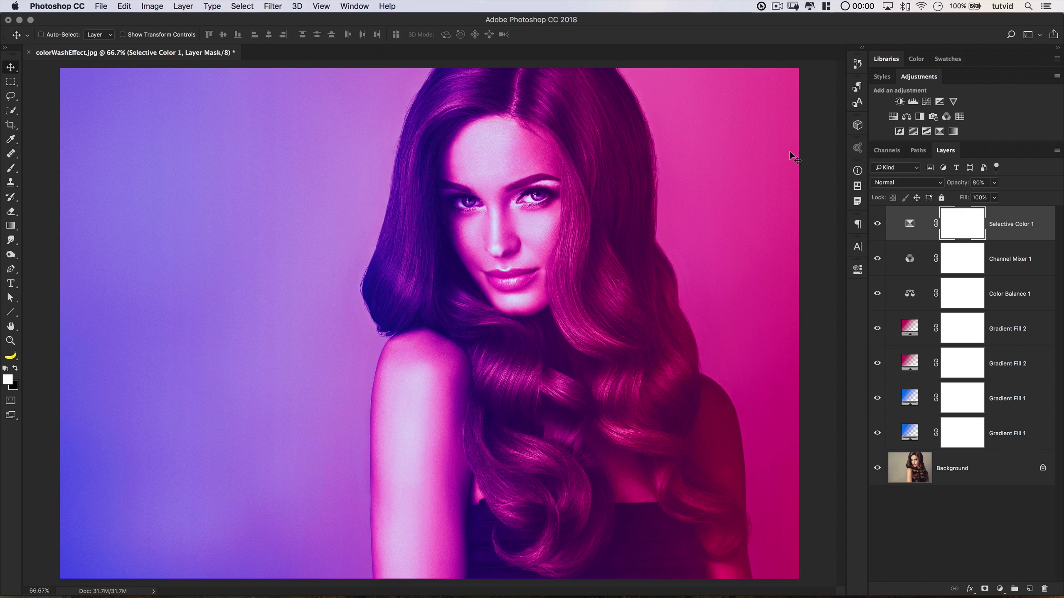
left_click(911, 434)
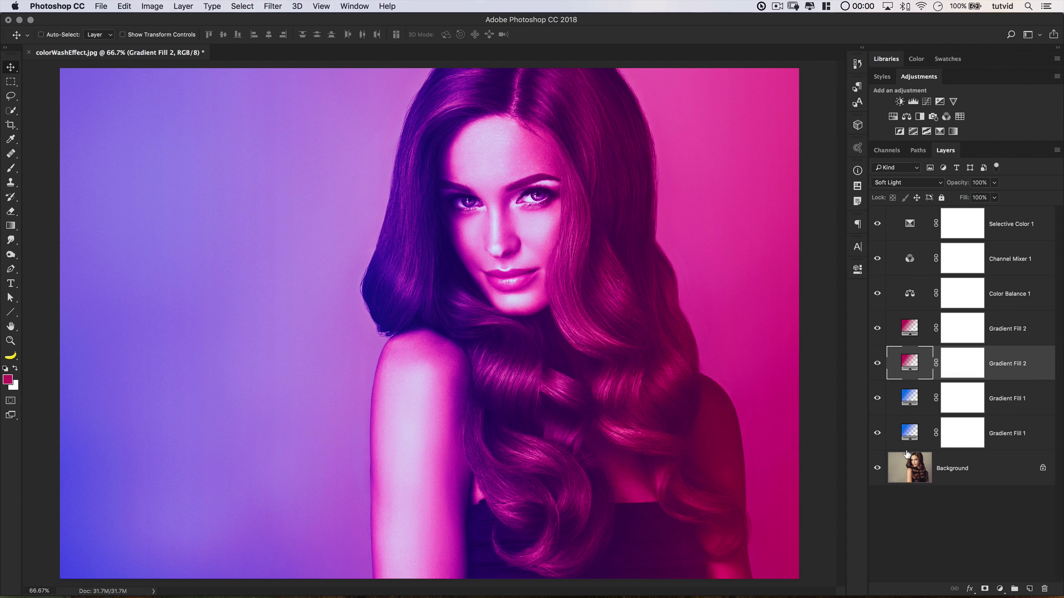
Duplicate the blue Gradient Fill 1 and pink Gradient Fill 2 layers, dropping the pink copy to 42% opacity.
key("super+j")
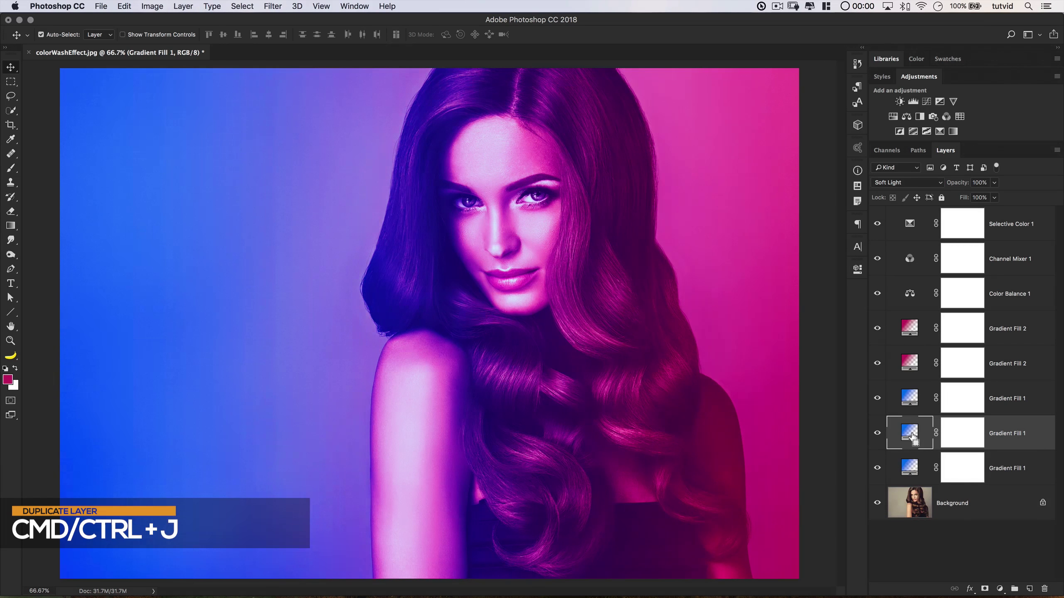
left_click(908, 363)
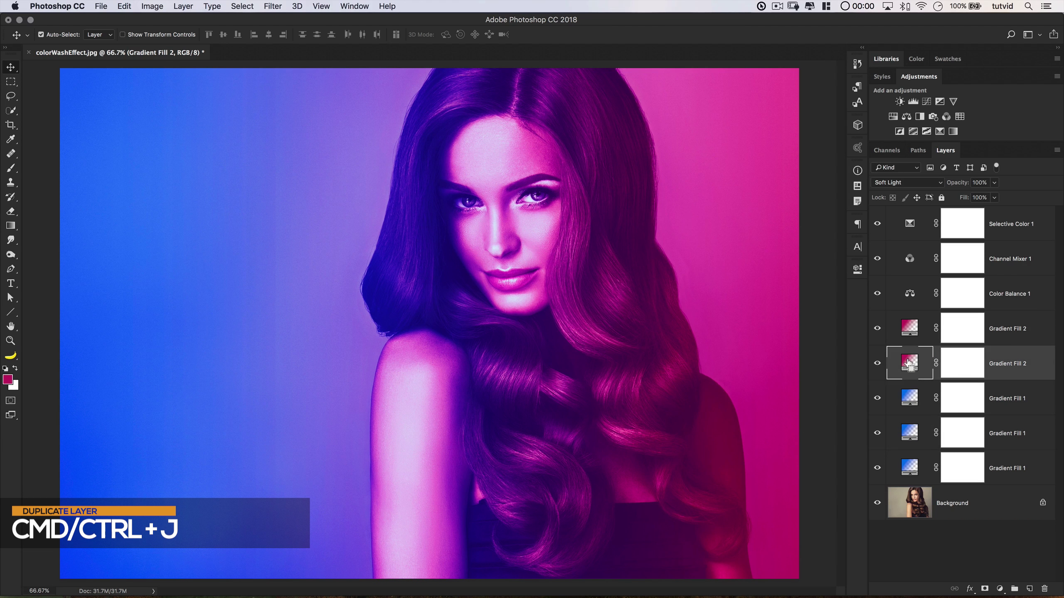
key("super+j")
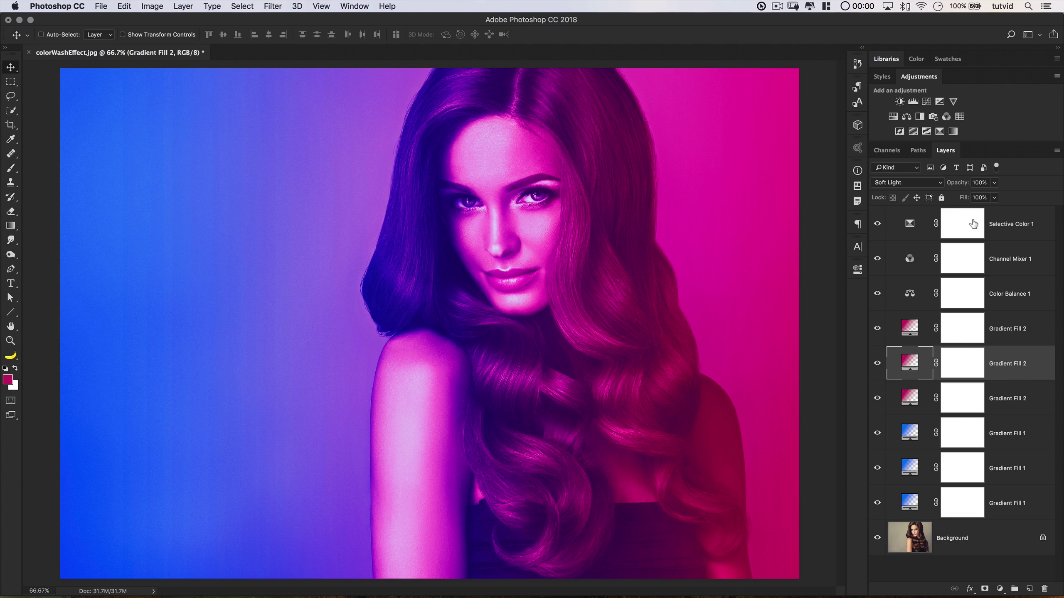
left_click_drag(960, 179, 920, 185)
left_click(925, 464)
left_click(909, 225)
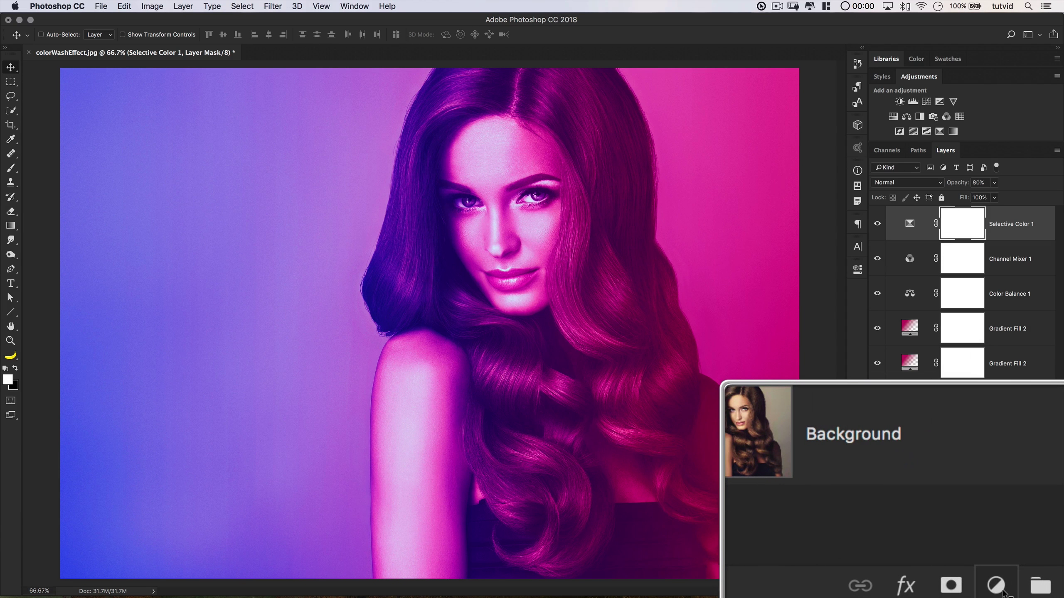
left_click(1000, 589)
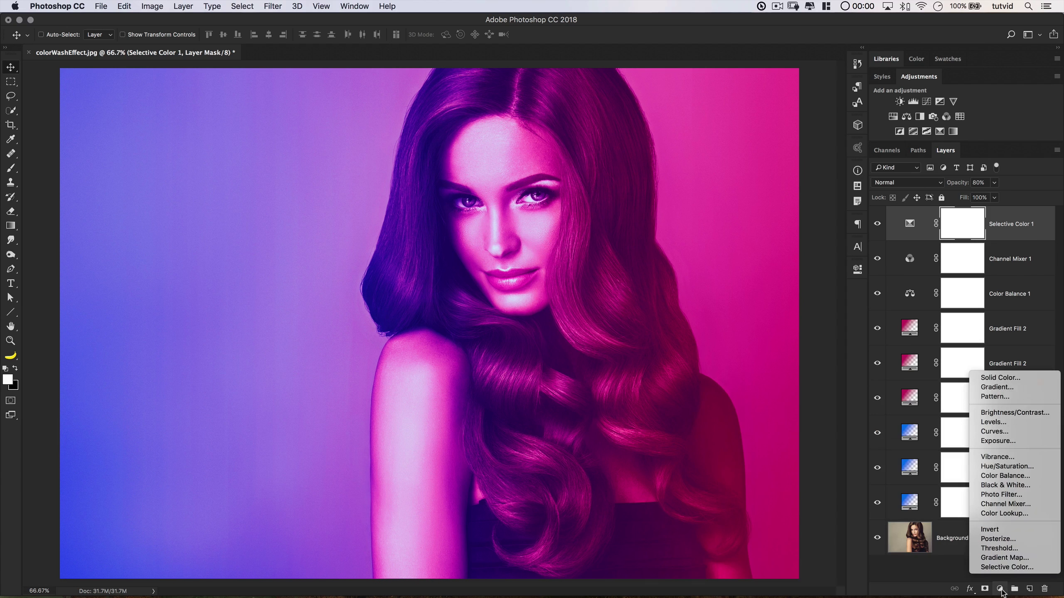
left_click(997, 388)
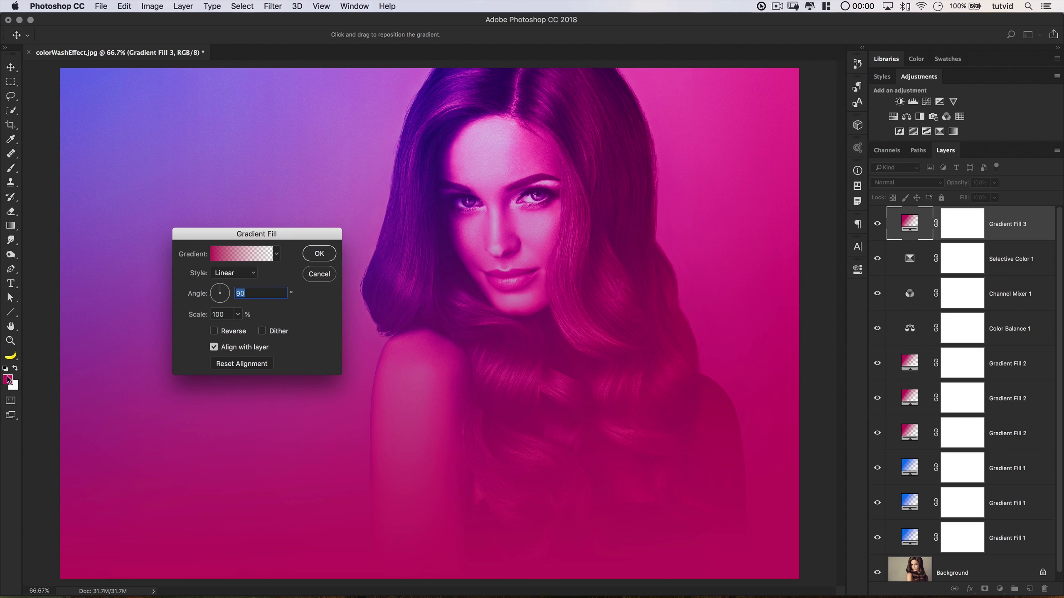
left_click(319, 273)
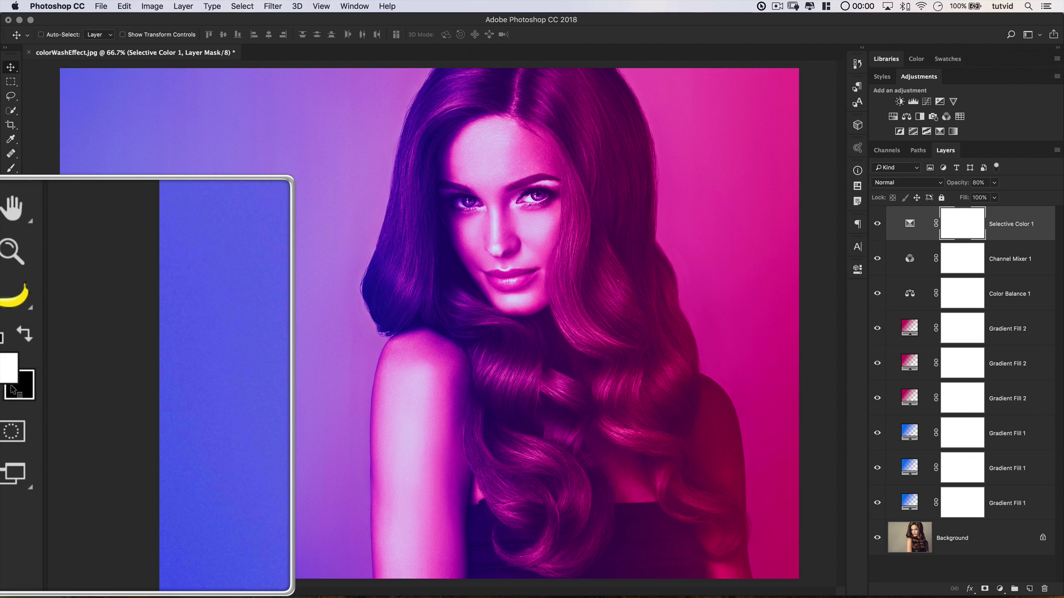
left_click(910, 226)
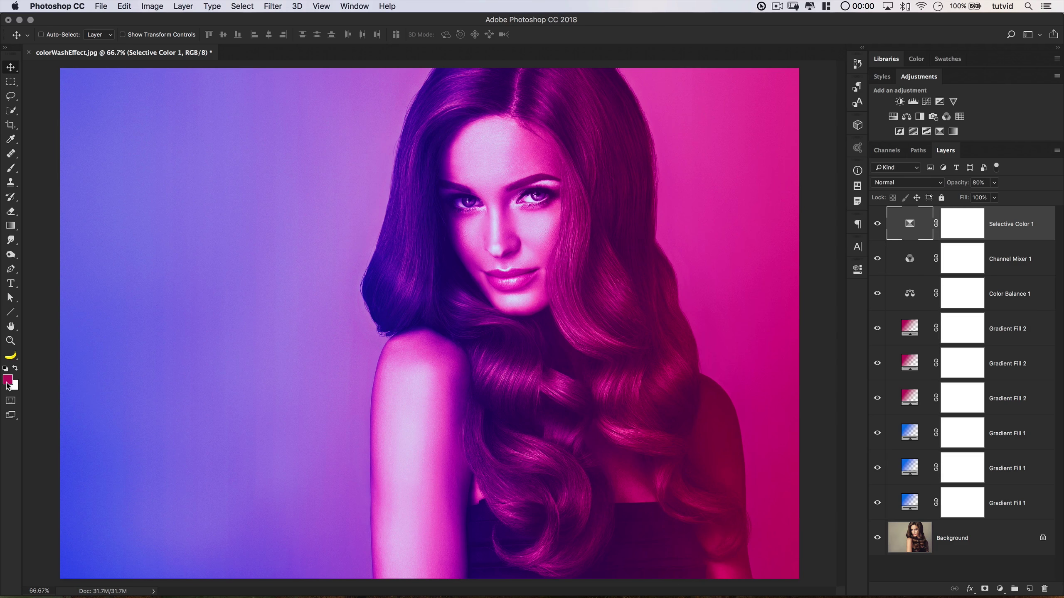
Add a black-to-transparent Gradient Fill 3 shadow shifted toward the lower-right corner.
left_click(5, 369)
left_click(1000, 588)
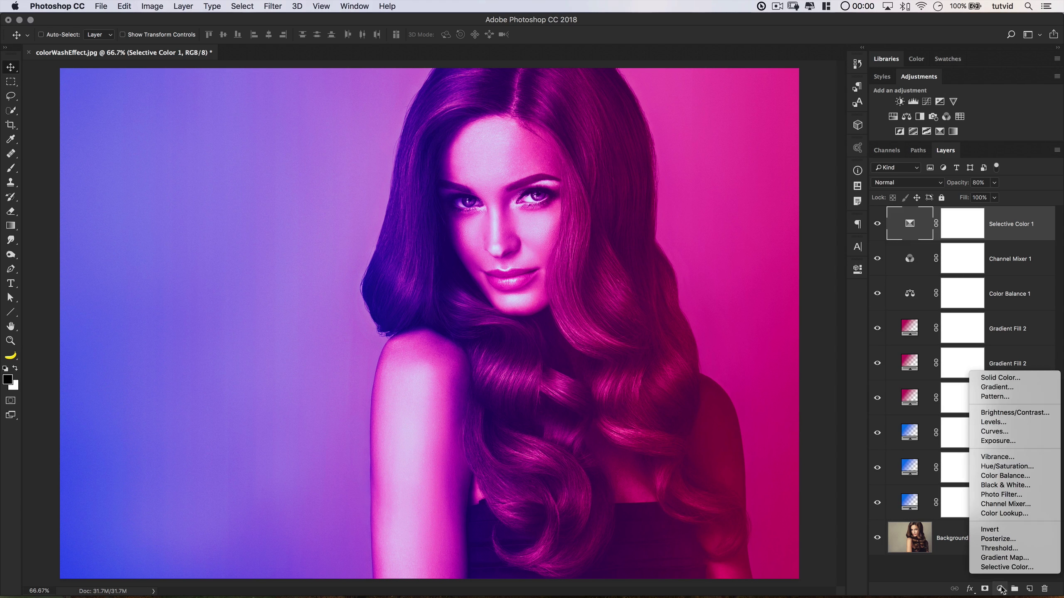
left_click(997, 387)
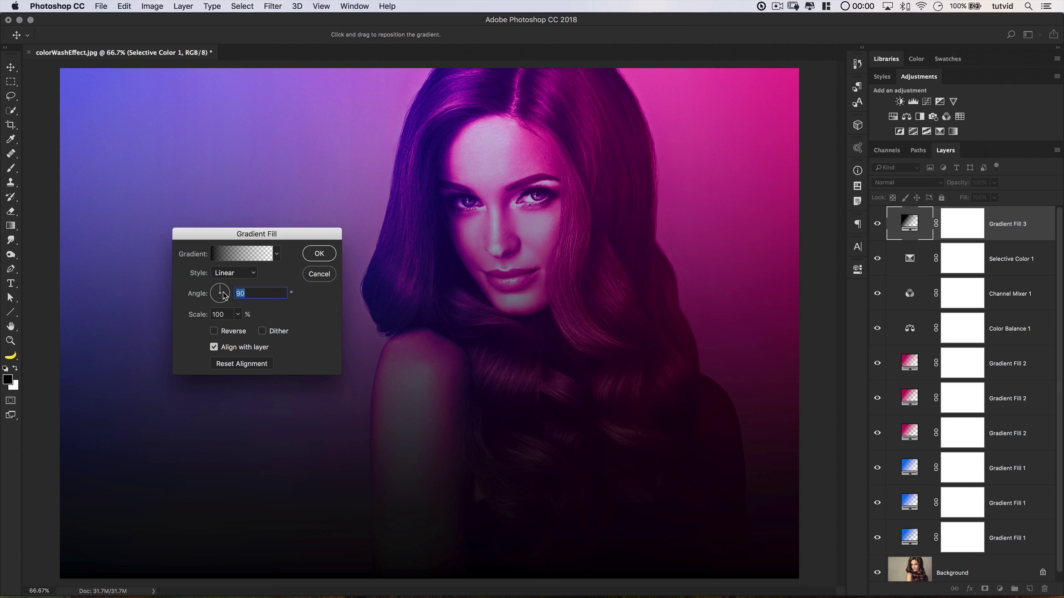
type("45")
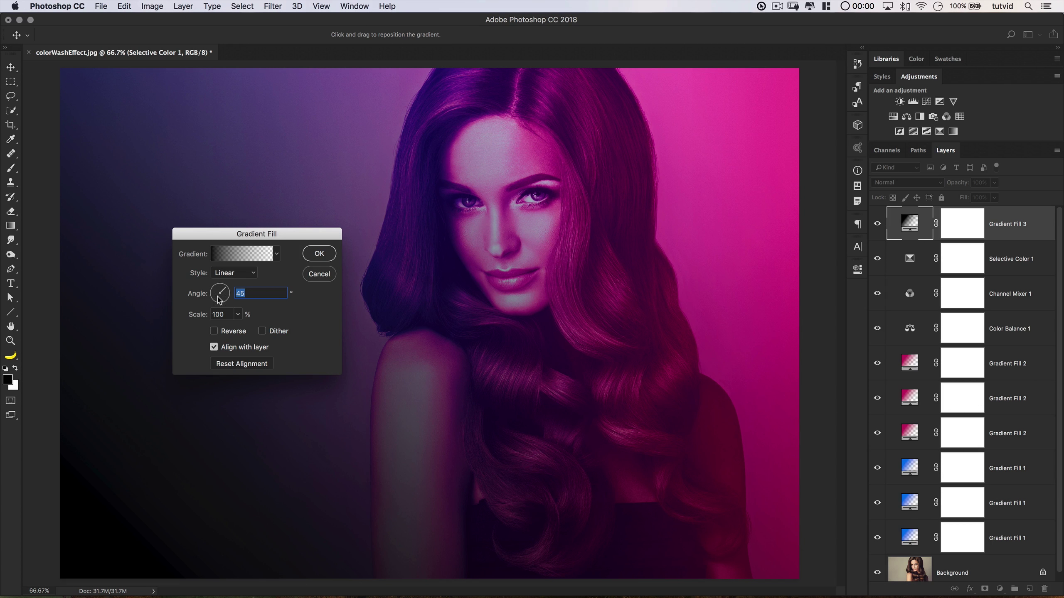
left_click_drag(219, 294, 216, 286)
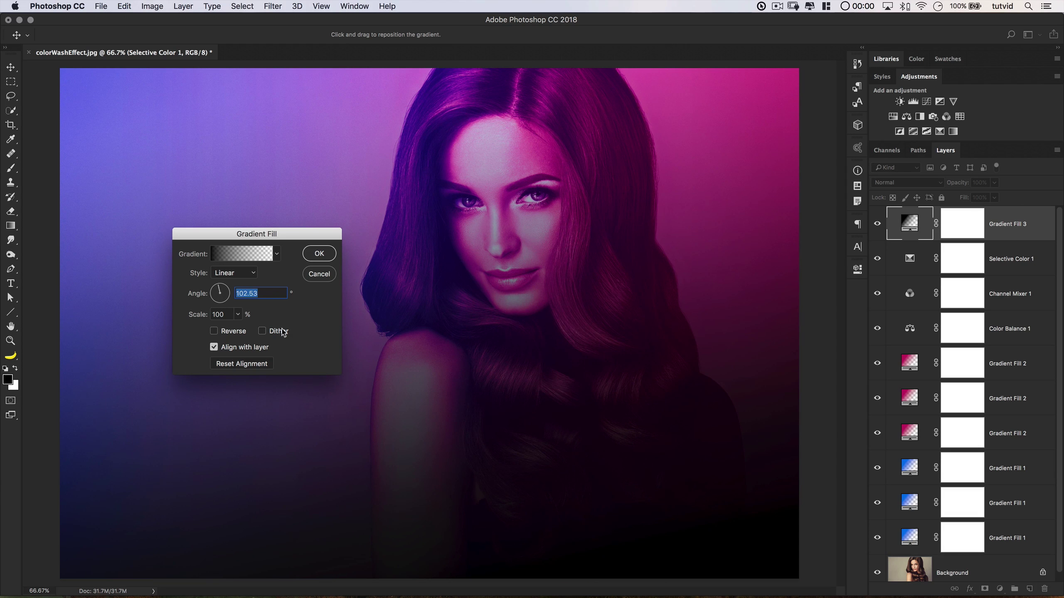
type("115")
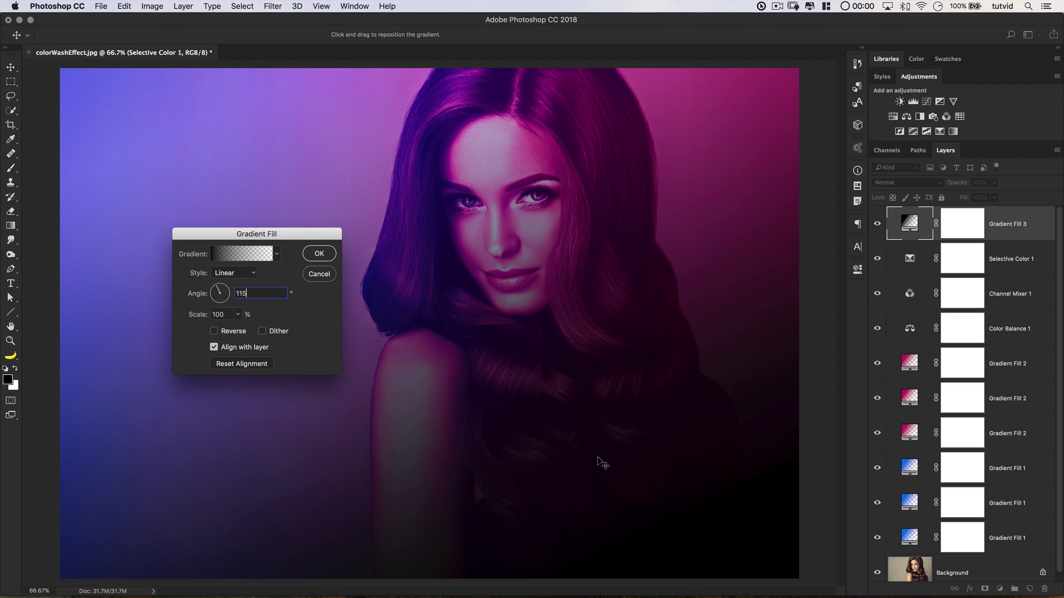
left_click_drag(601, 463, 740, 517)
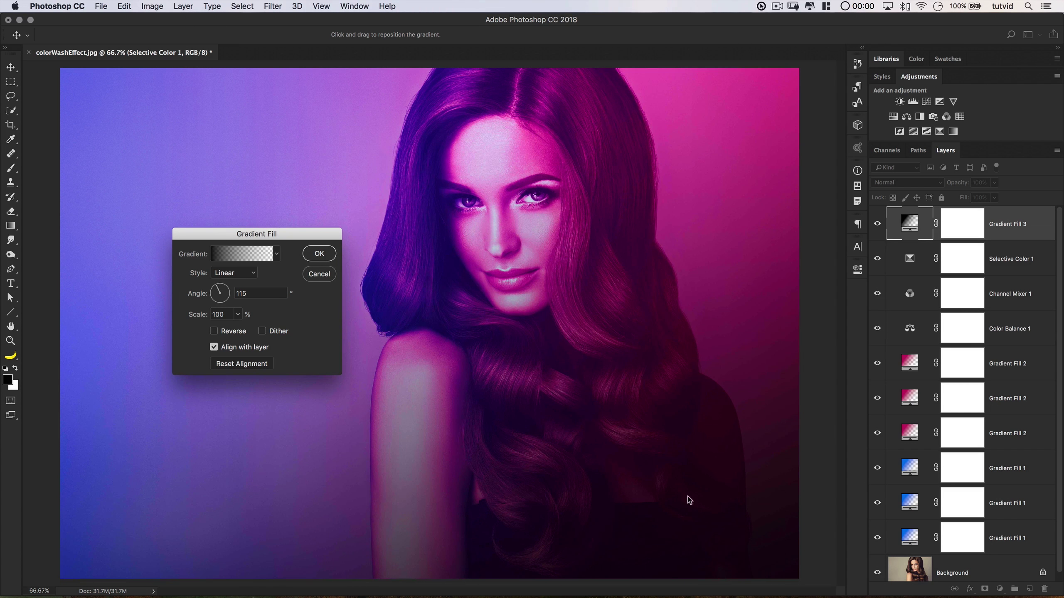
left_click(327, 253)
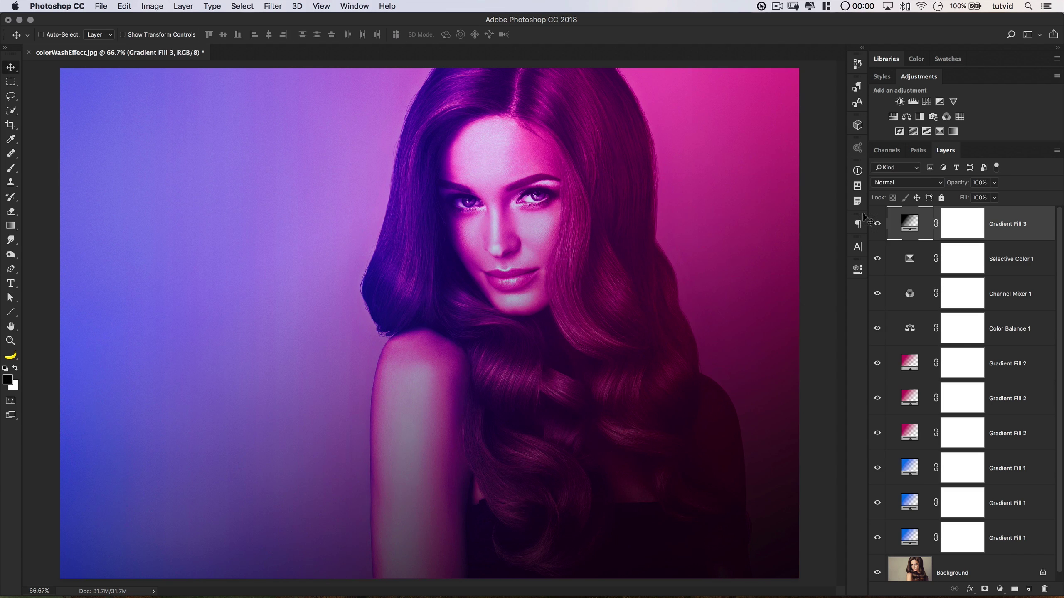
Blend Gradient Fill 3 in Soft Light and toggle its visibility to compare.
left_click(929, 185)
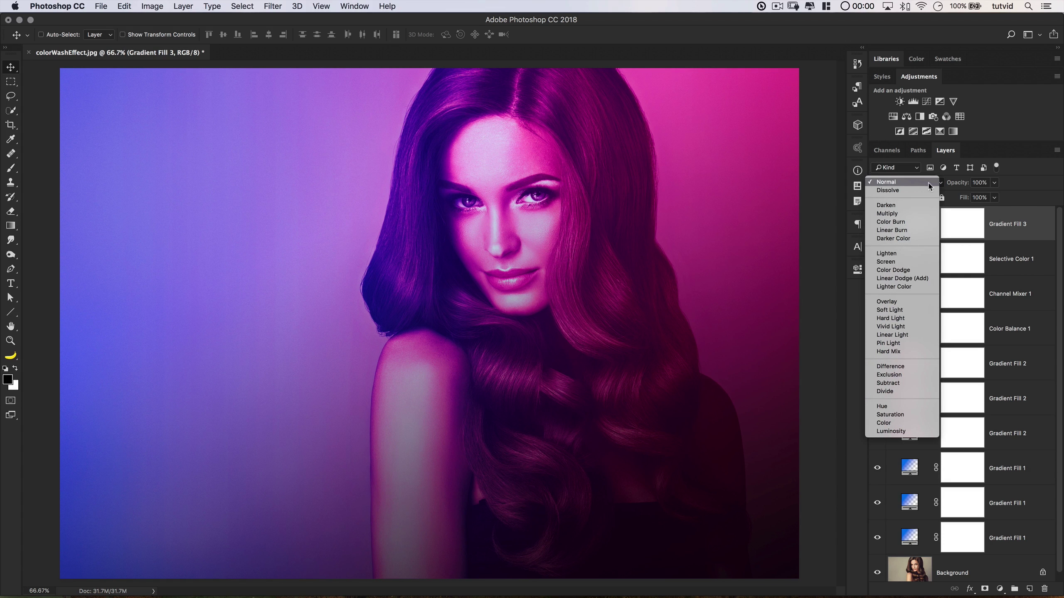
left_click(901, 310)
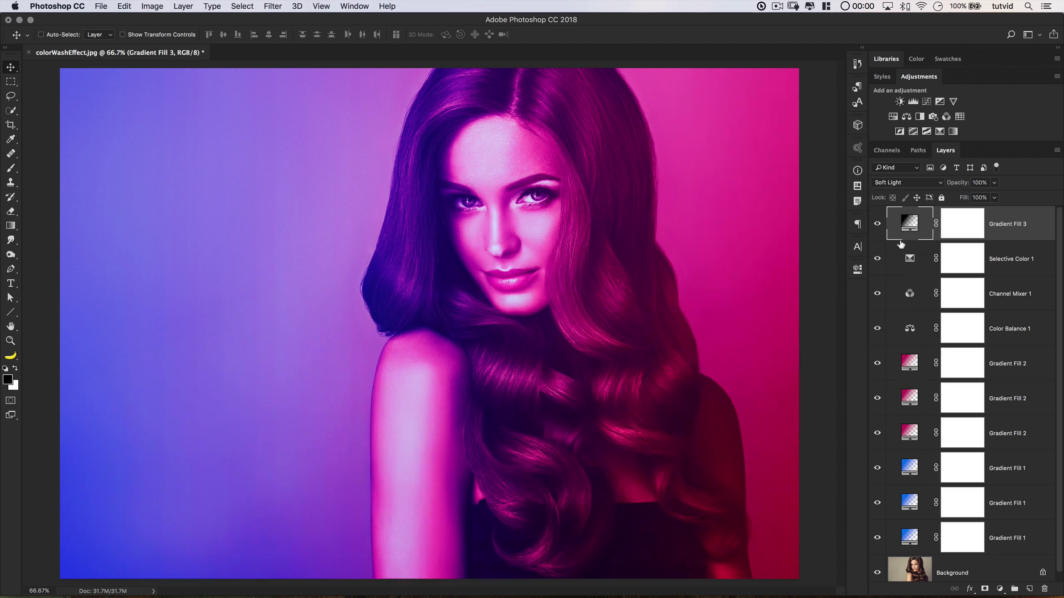
left_click(877, 224)
left_click(876, 224)
Recheck Gradient Fill 3, make white the foreground colour and add a new gradient fill layer.
left_click(877, 223)
left_click(877, 223)
left_click(17, 369)
left_click(1000, 589)
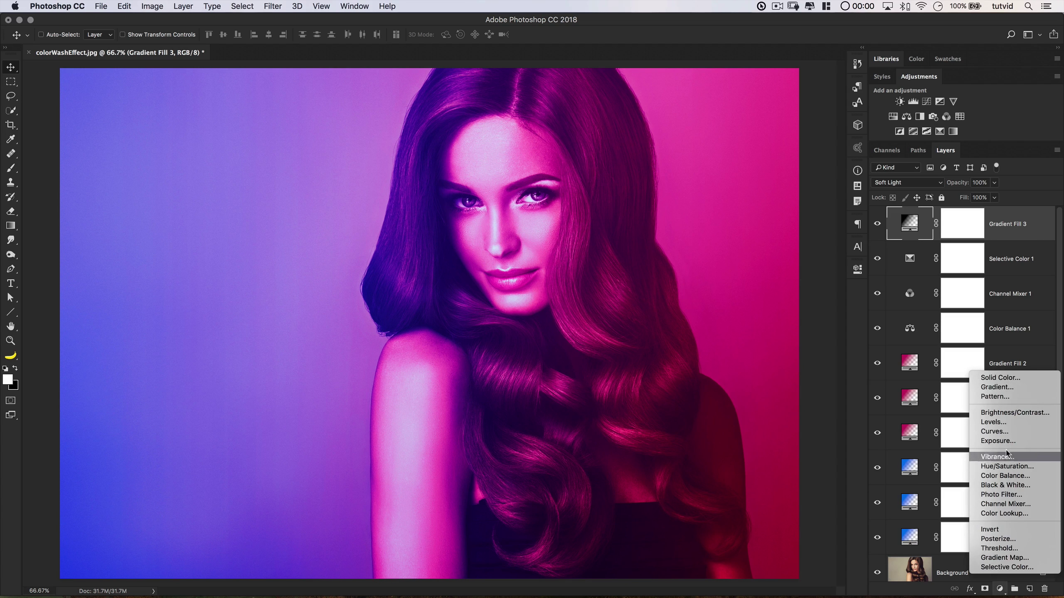
left_click(997, 387)
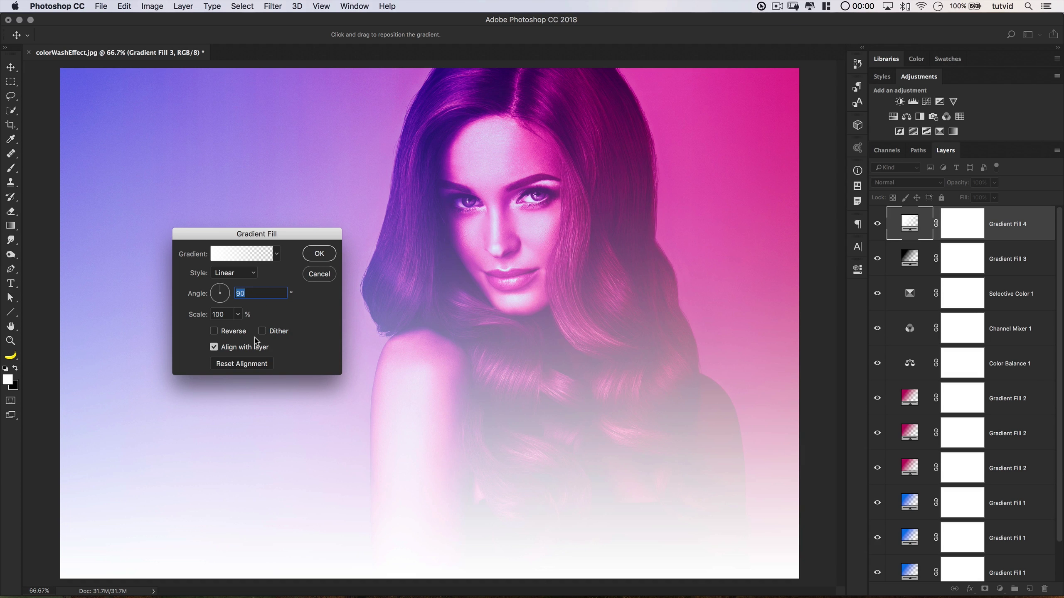
Set the white gradient's angle to -35° and position it over the portrait's upper-left.
type("1335")
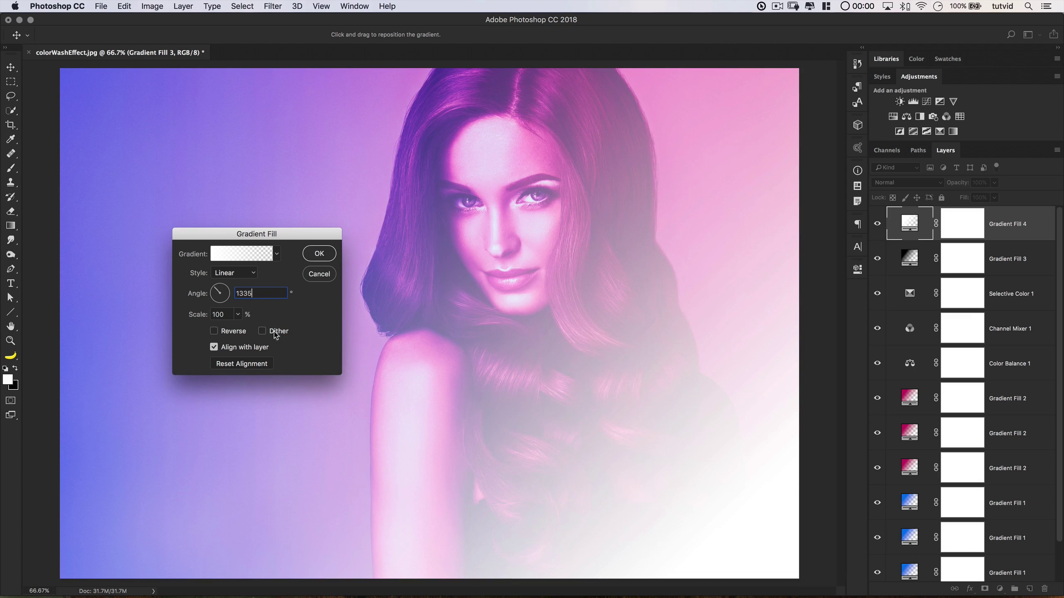
left_click(218, 293)
type("-135")
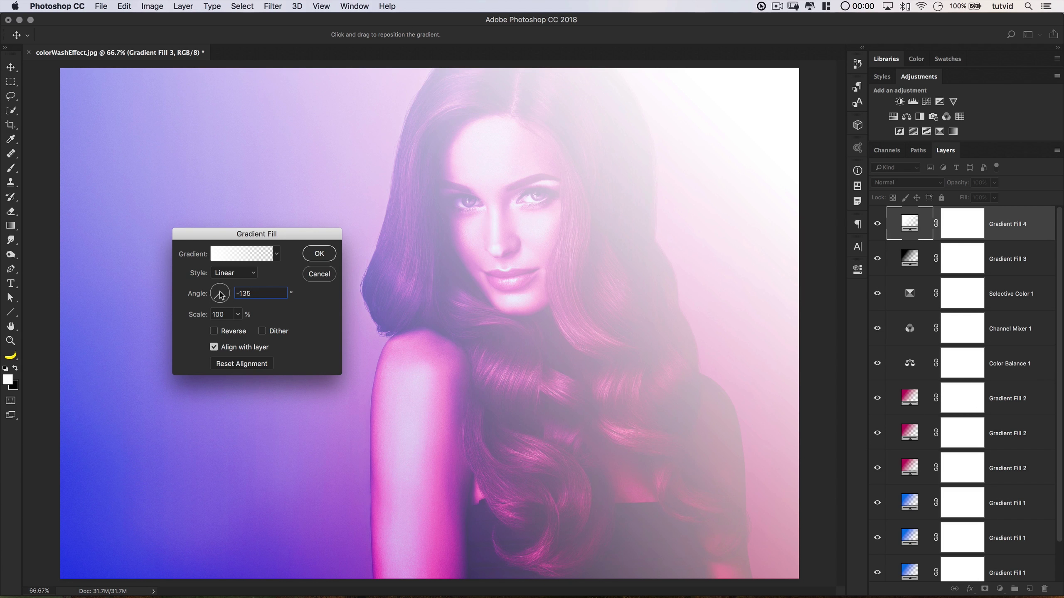
left_click_drag(220, 295, 233, 305)
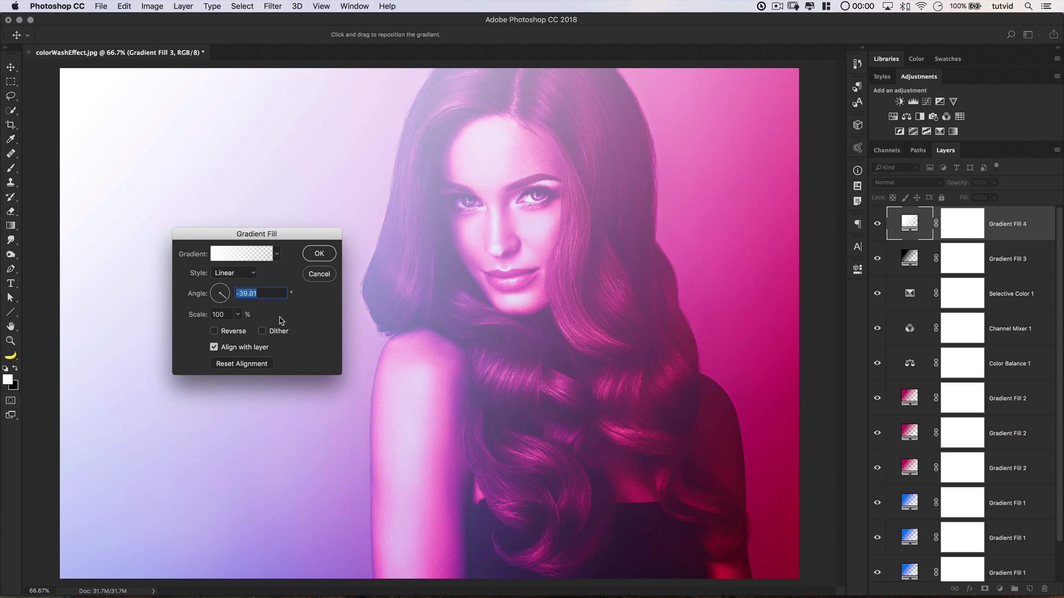
type("-35")
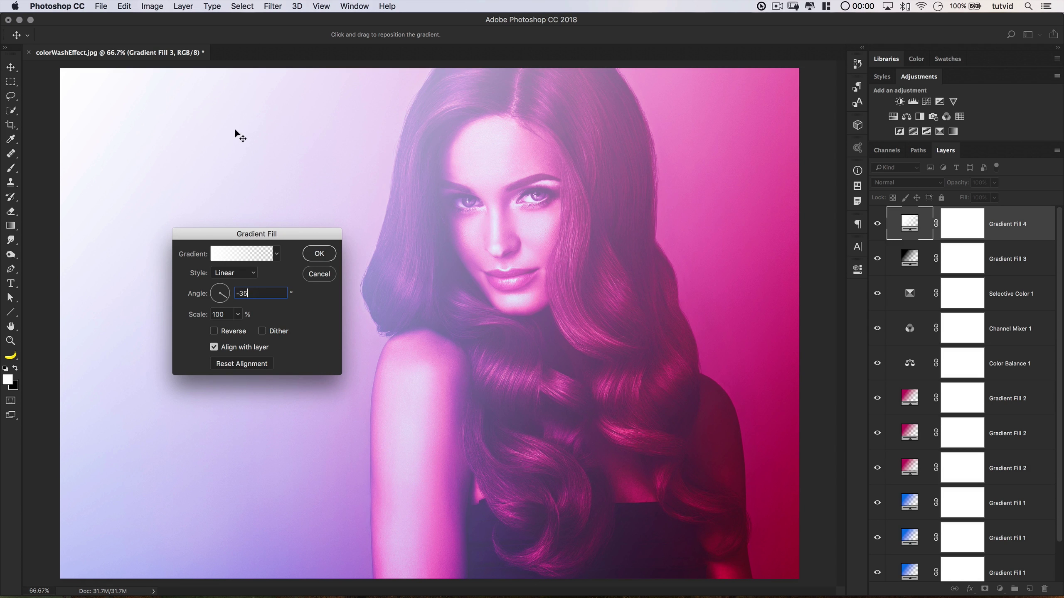
left_click_drag(272, 145, 241, 73)
left_click_drag(296, 107, 273, 132)
left_click(319, 254)
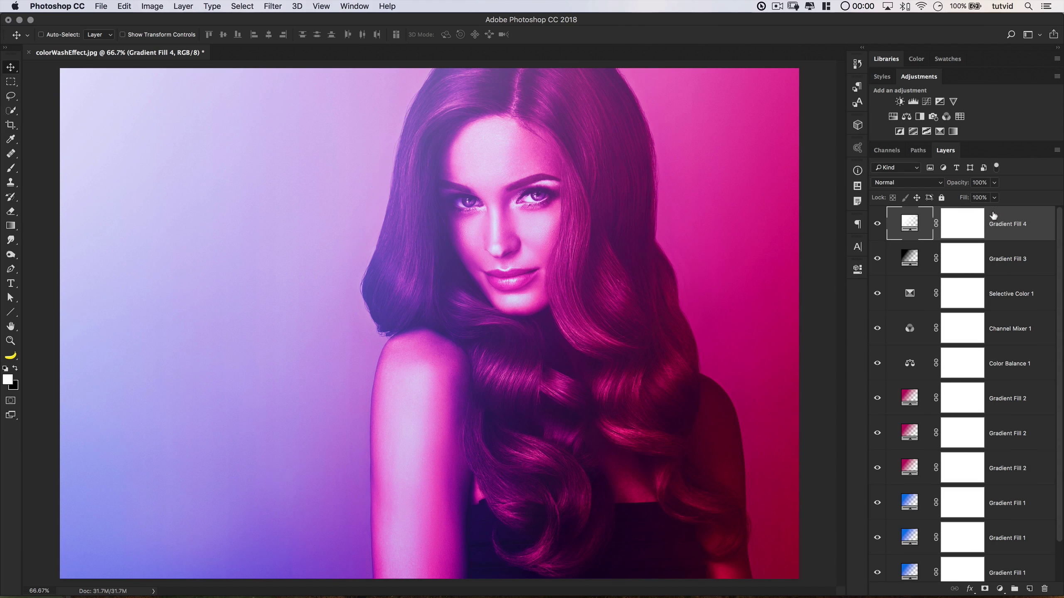
Try Soft Light on Gradient Fill 4, then revert it to Normal blending.
left_click(934, 182)
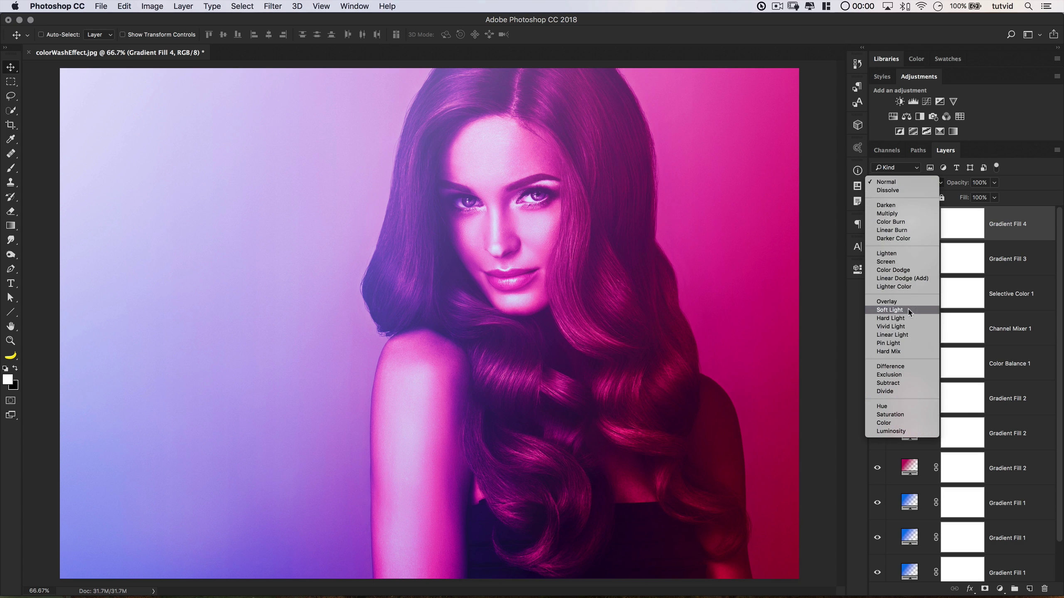
left_click(904, 316)
left_click(910, 184)
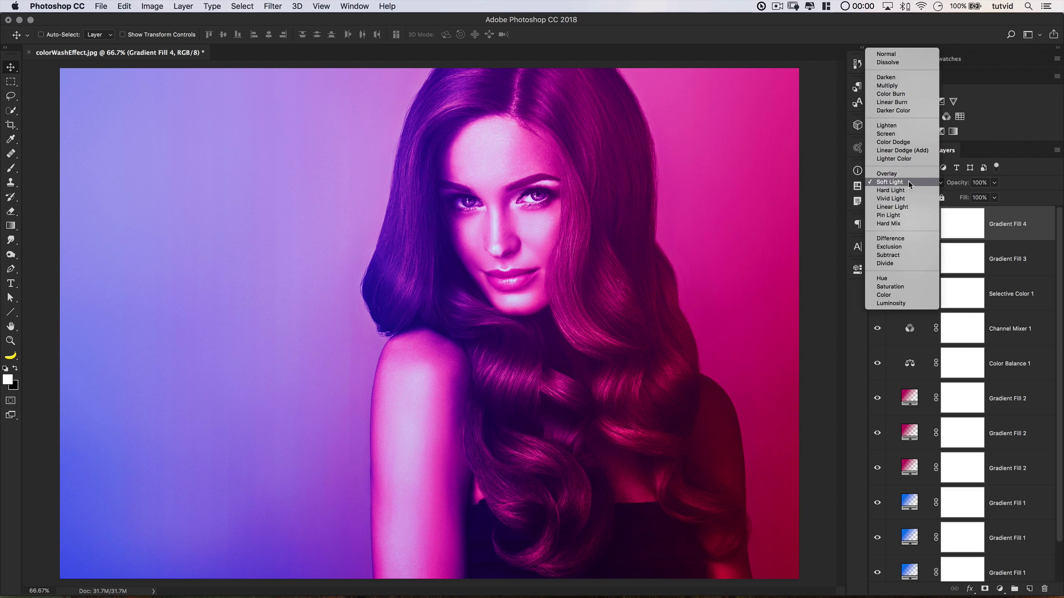
left_click(909, 54)
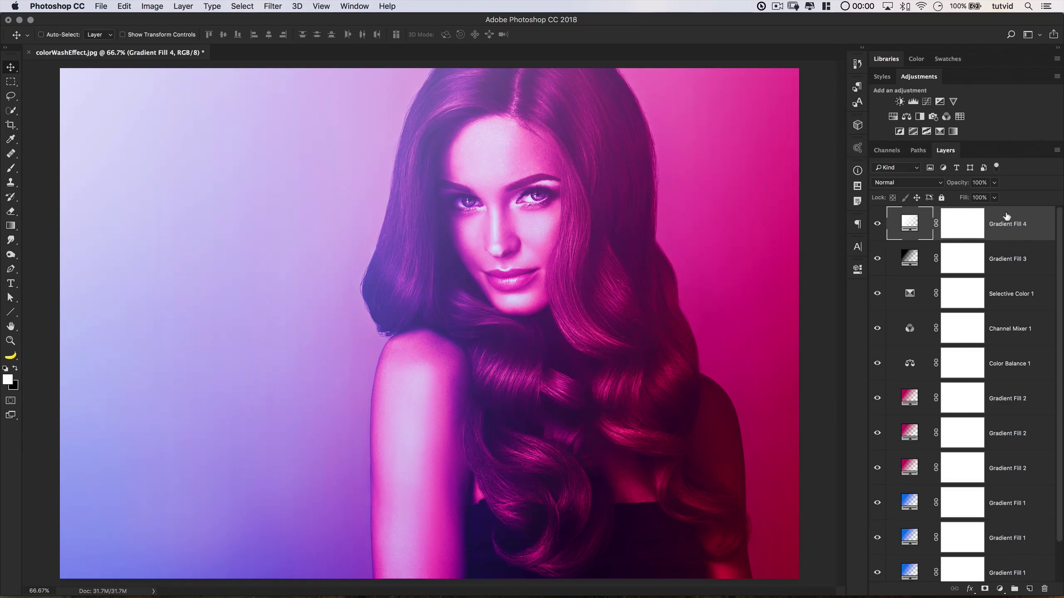
Give Gradient Fill 4 Linear Dodge (Add) blending at 41% fill opacity, then hide it to compare.
double_click(1035, 229)
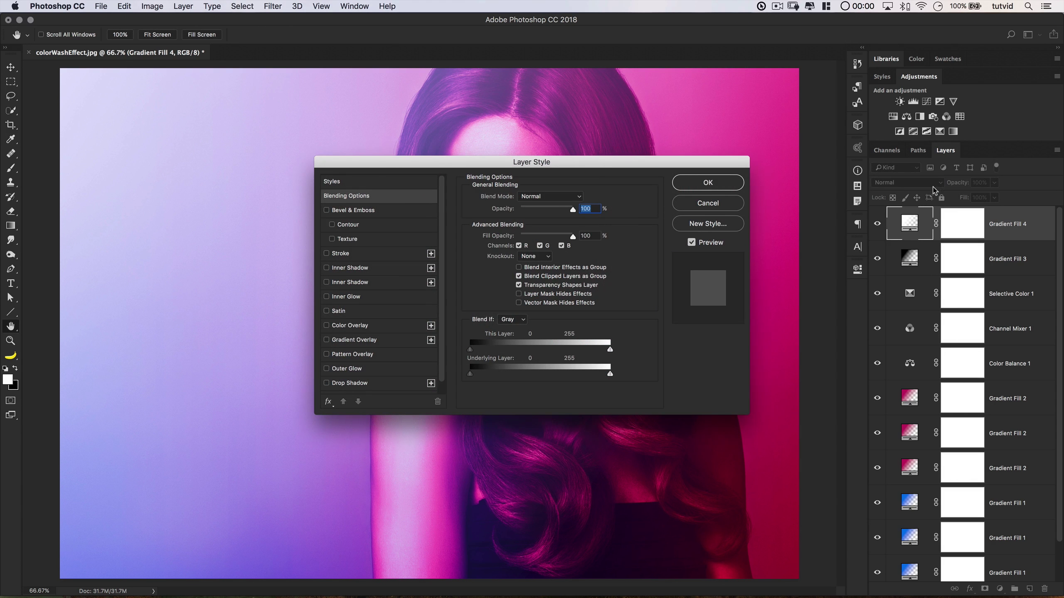
left_click_drag(601, 165, 644, 162)
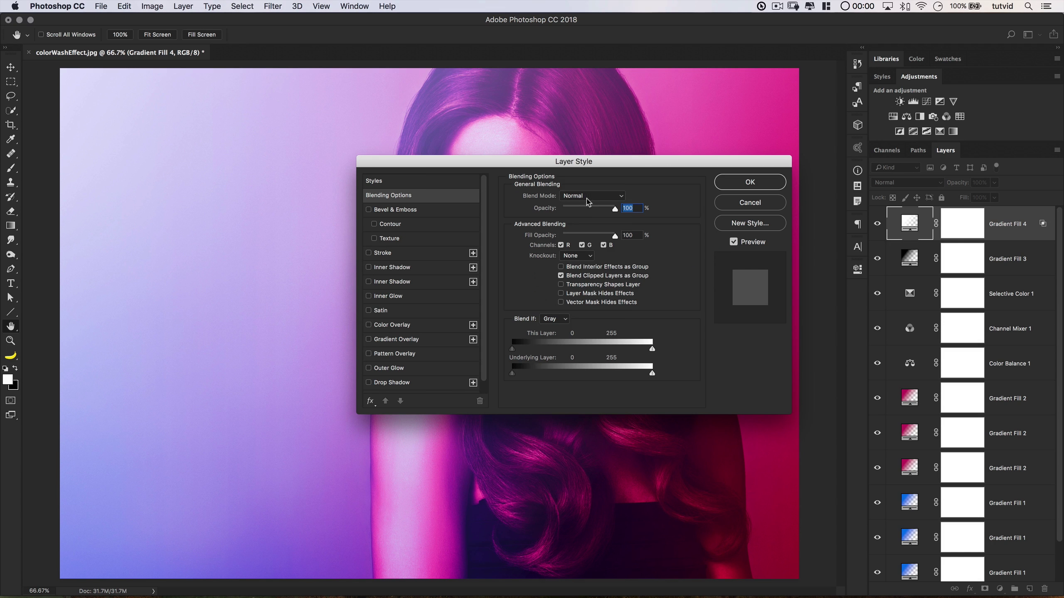
left_click(587, 202)
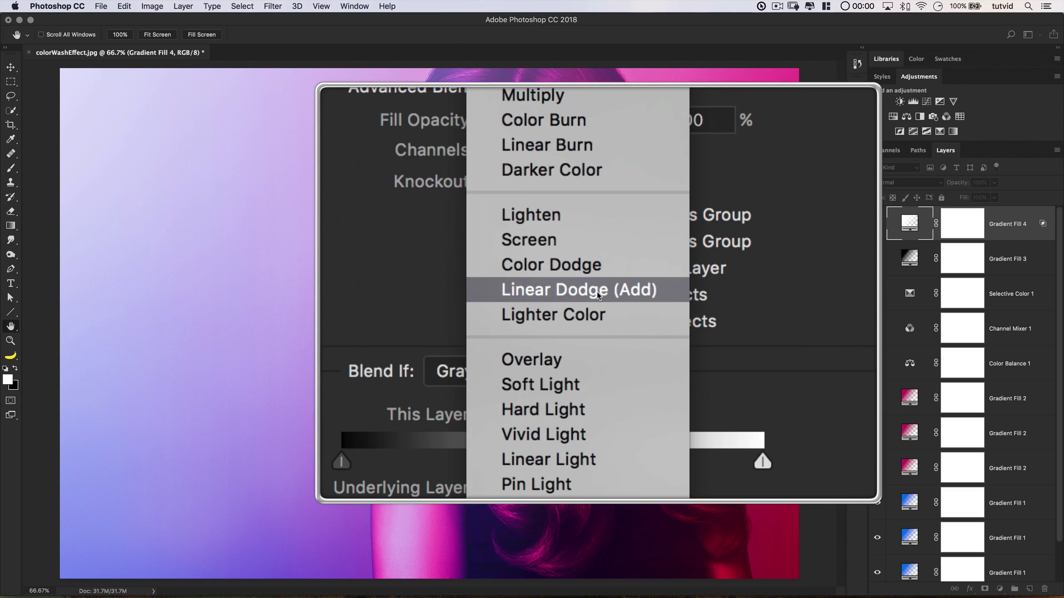
left_click(593, 296)
mouse_move(528, 178)
left_mouse_down()
mouse_move(739, 191)
mouse_move(856, 250)
mouse_move(724, 171)
mouse_move(835, 148)
mouse_move(773, 149)
left_mouse_up()
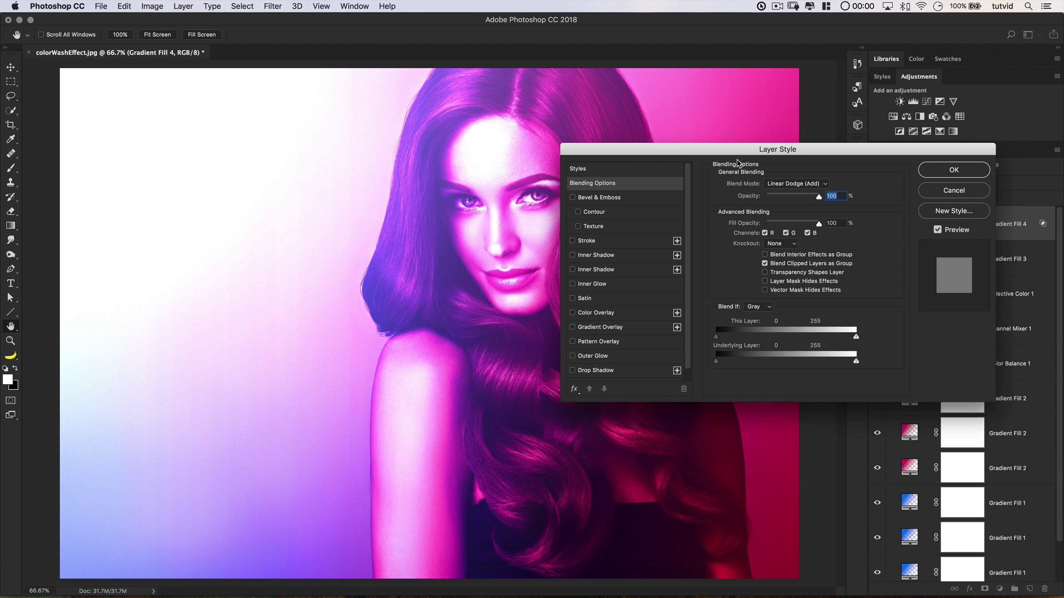
left_click_drag(746, 150, 755, 213)
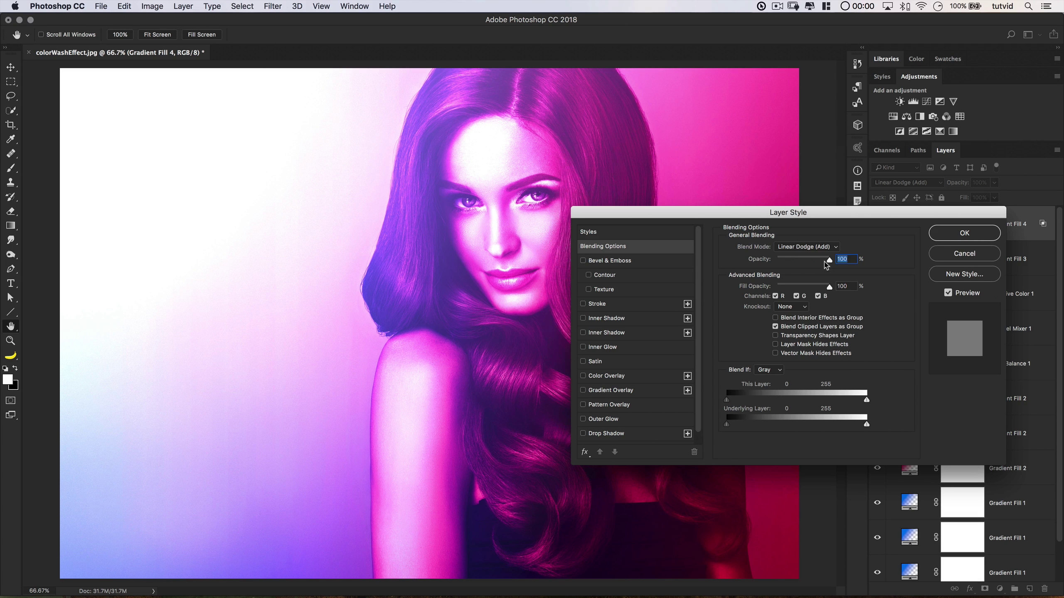
left_click_drag(829, 287, 800, 287)
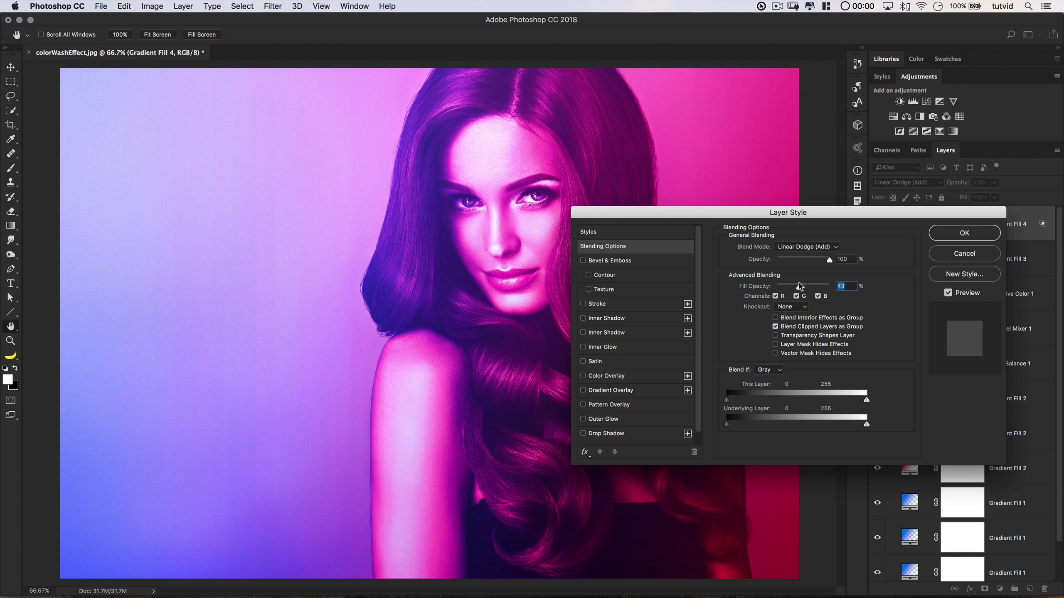
left_click(956, 234)
left_click(877, 224)
left_click(878, 224)
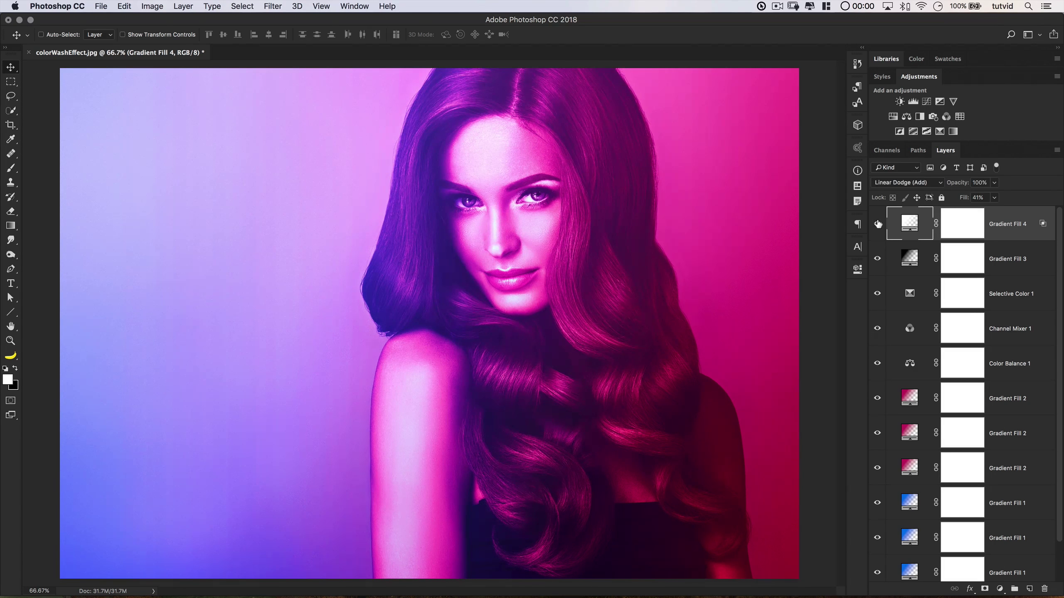
scroll(915, 256, "down", 2)
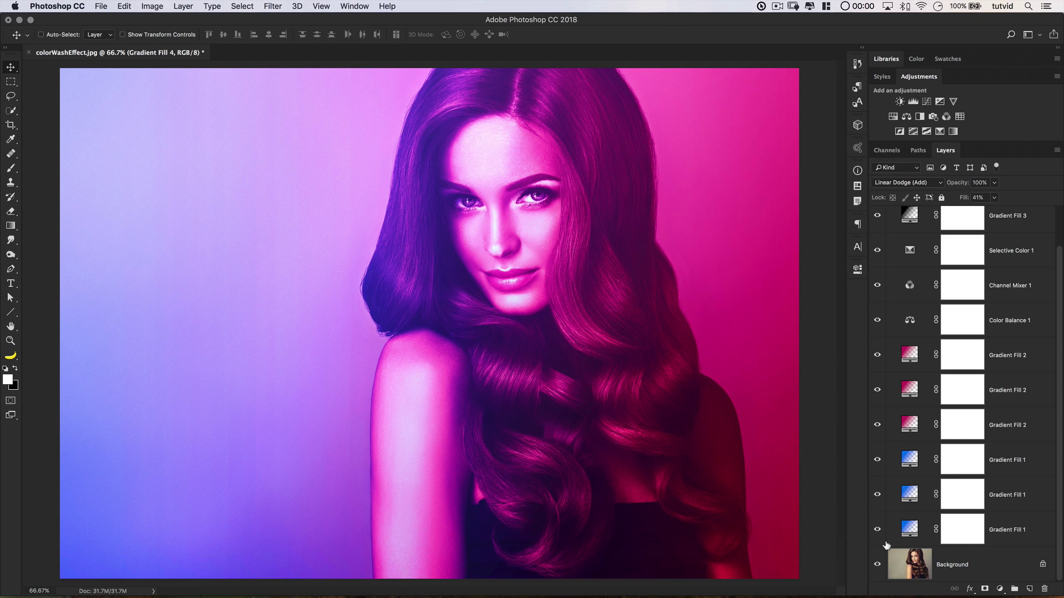
left_click(877, 565, "alt")
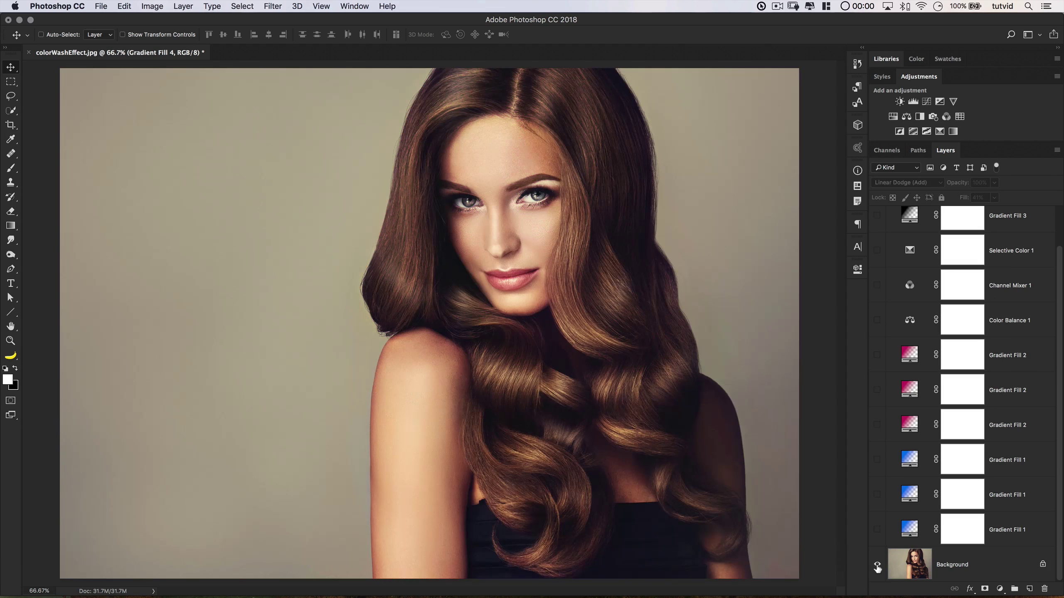
left_click(878, 566, "alt")
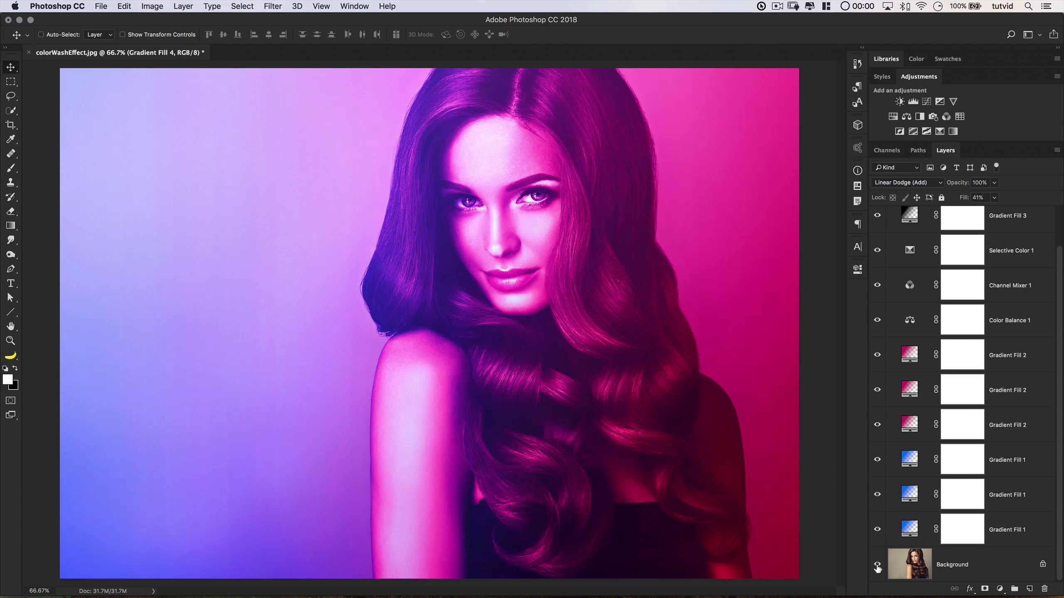
scroll(922, 401, "up", 2)
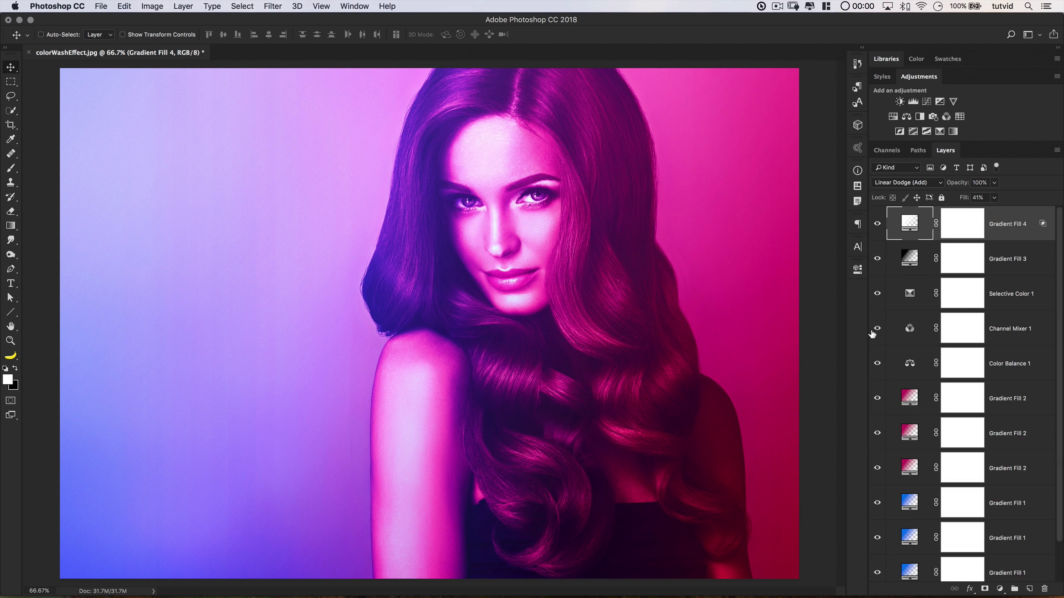